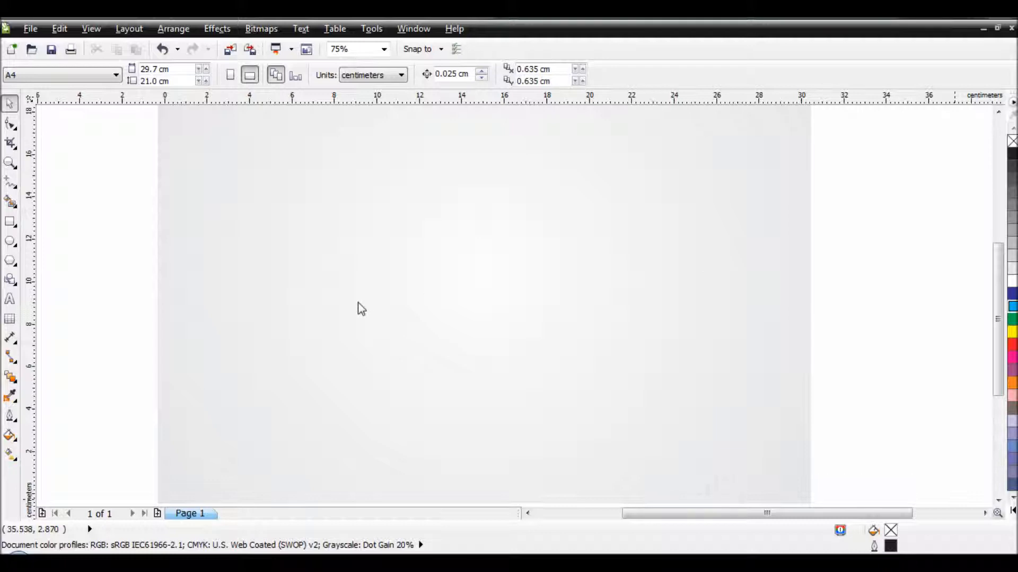
Place a single straight-stroke letter in Arial near the page's upper middle and scale it to about 4.4 cm high
click(10, 300)
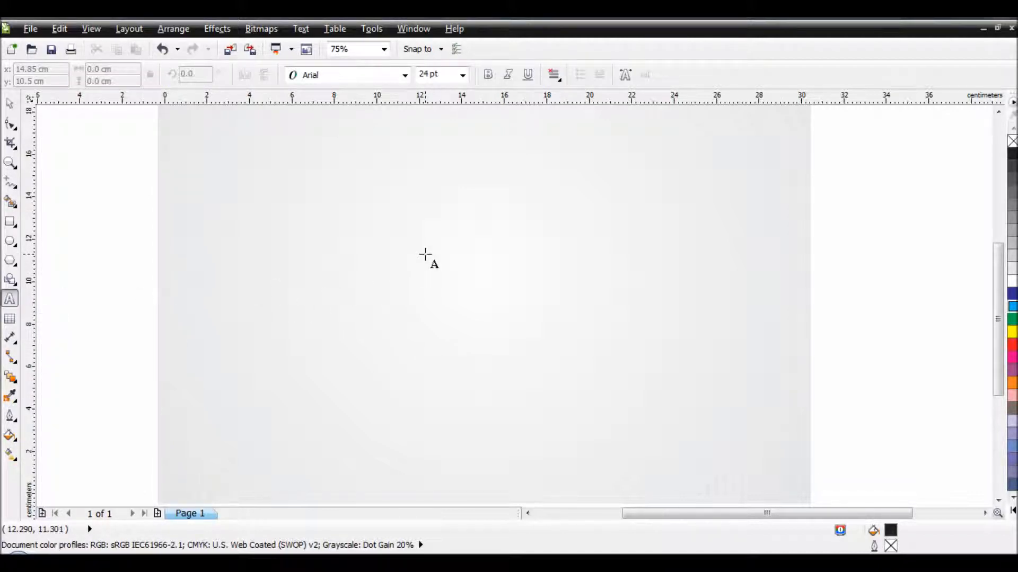
click(445, 194)
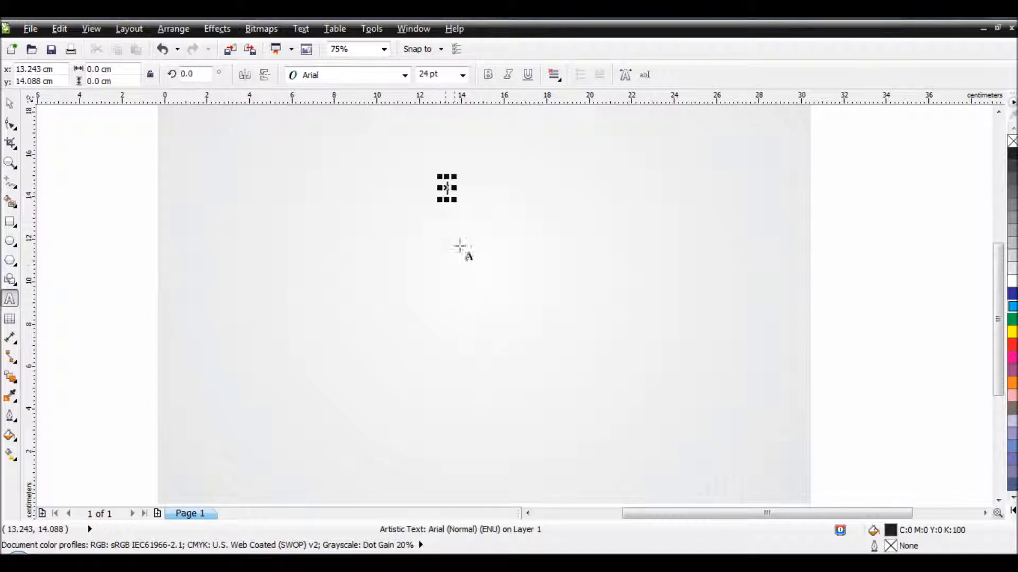
click(9, 103)
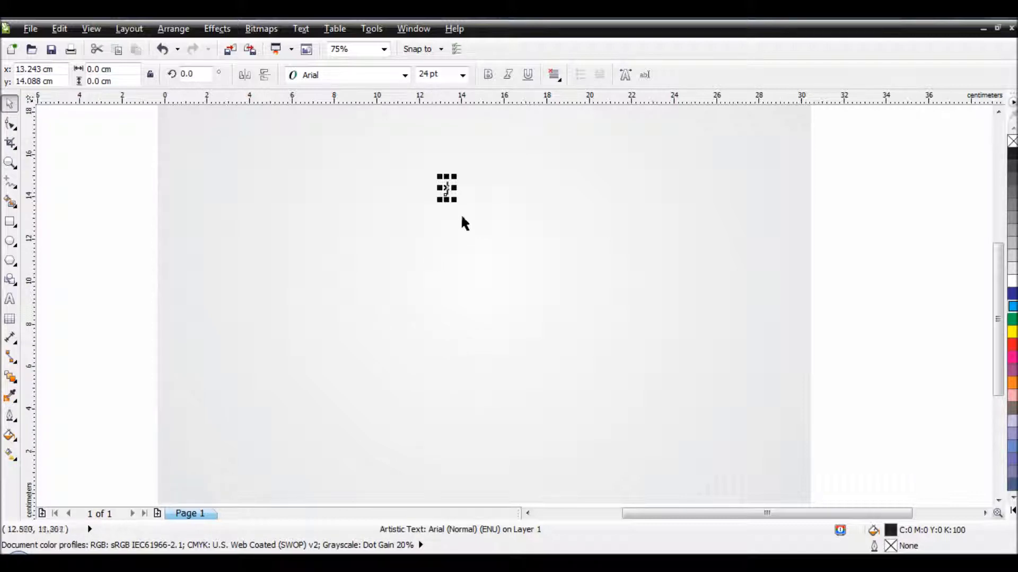
drag(454, 200, 472, 279)
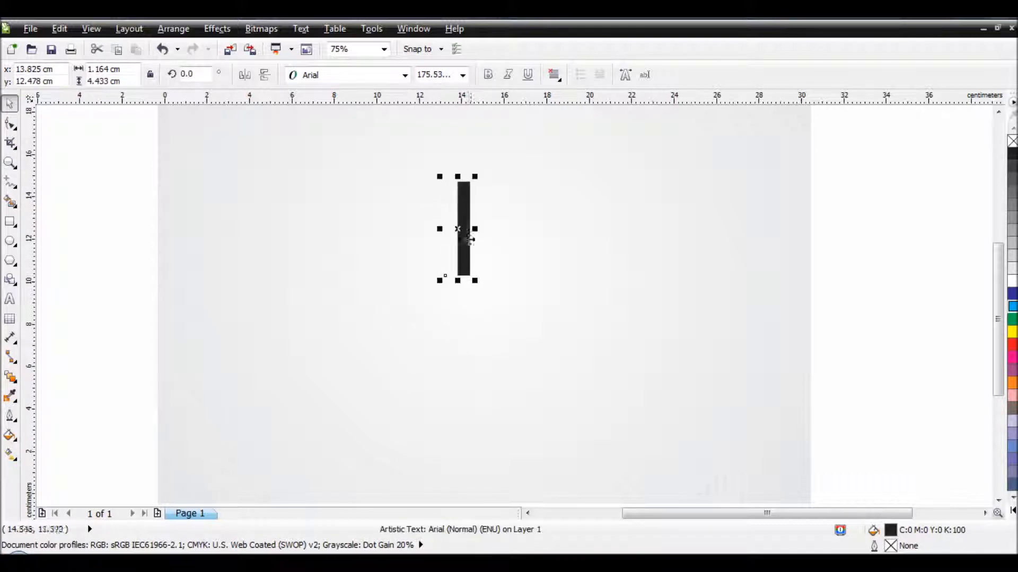
Move the bar-shaped letter upward to about 15 cm on the vertical axis and keep it selected
drag(461, 230, 458, 166)
click(457, 172)
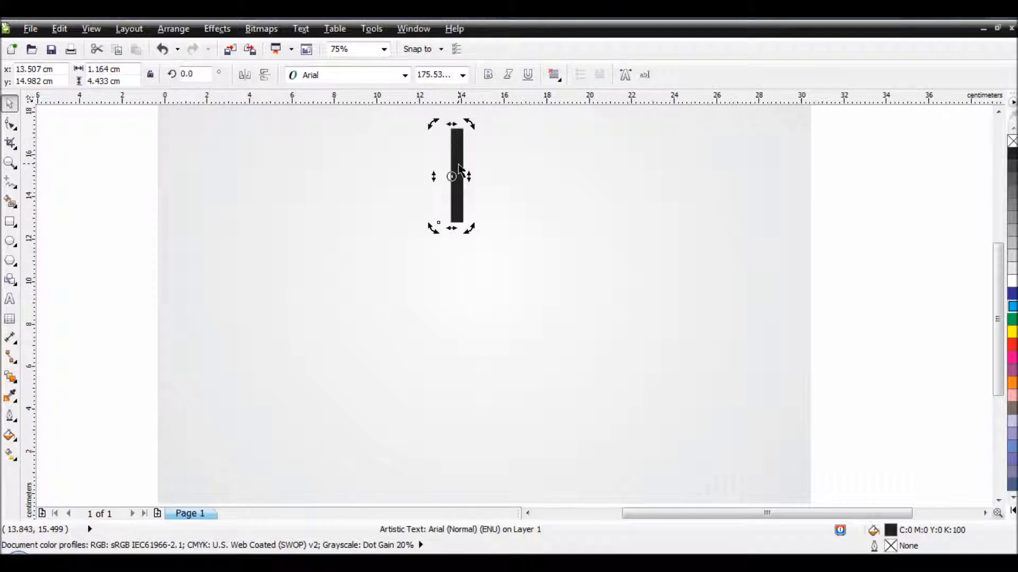
click(516, 214)
click(464, 192)
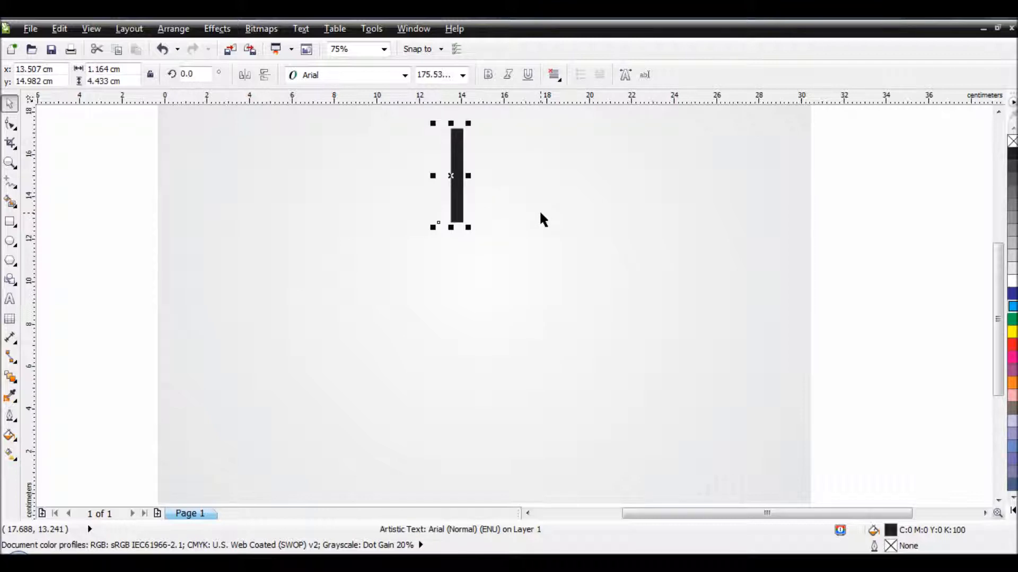
Apply a vertical linear fountain fill to the bar, running from light blue at its upper end to dark blue at its lower end
click(10, 457)
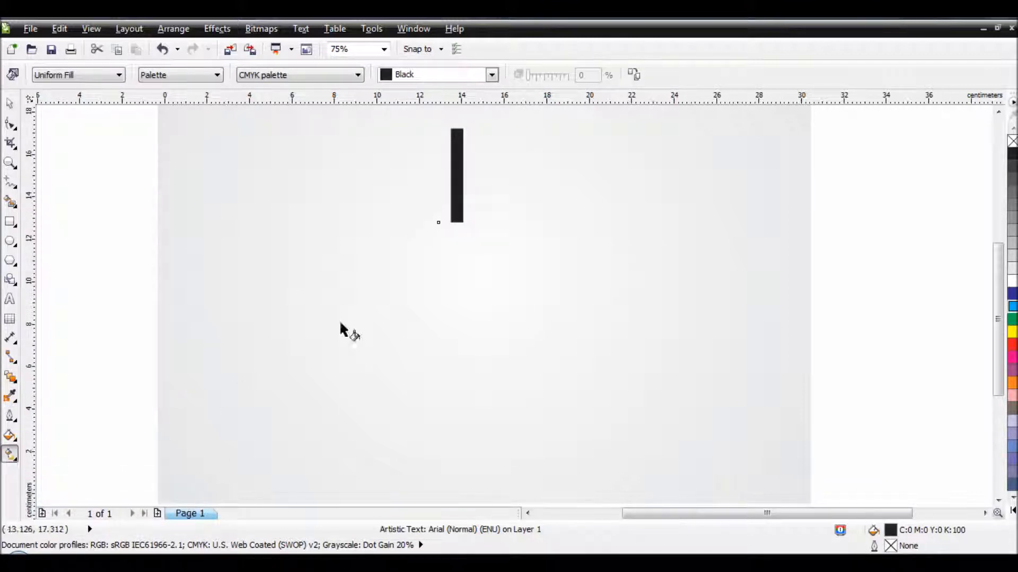
drag(456, 129, 458, 229)
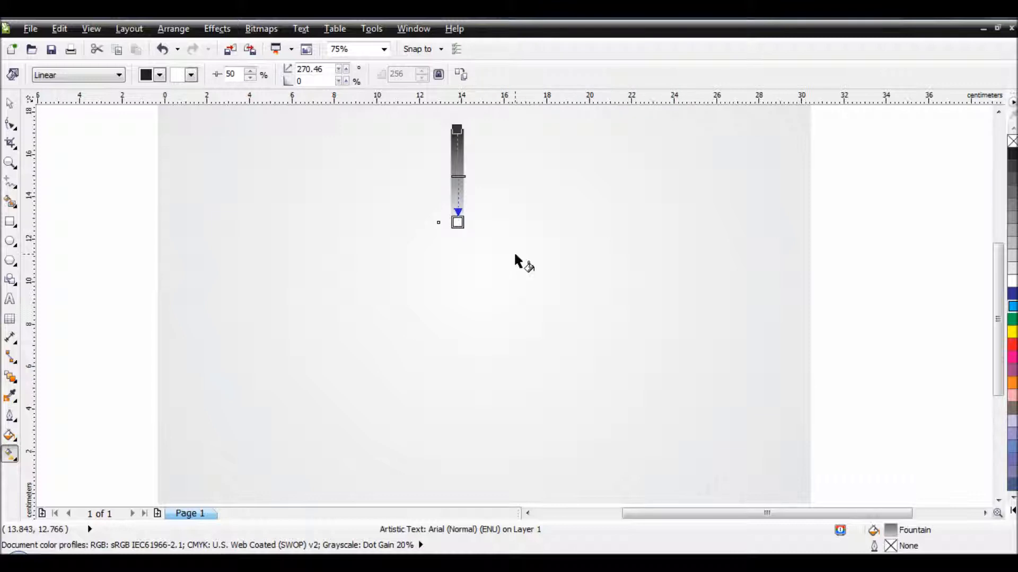
click(10, 103)
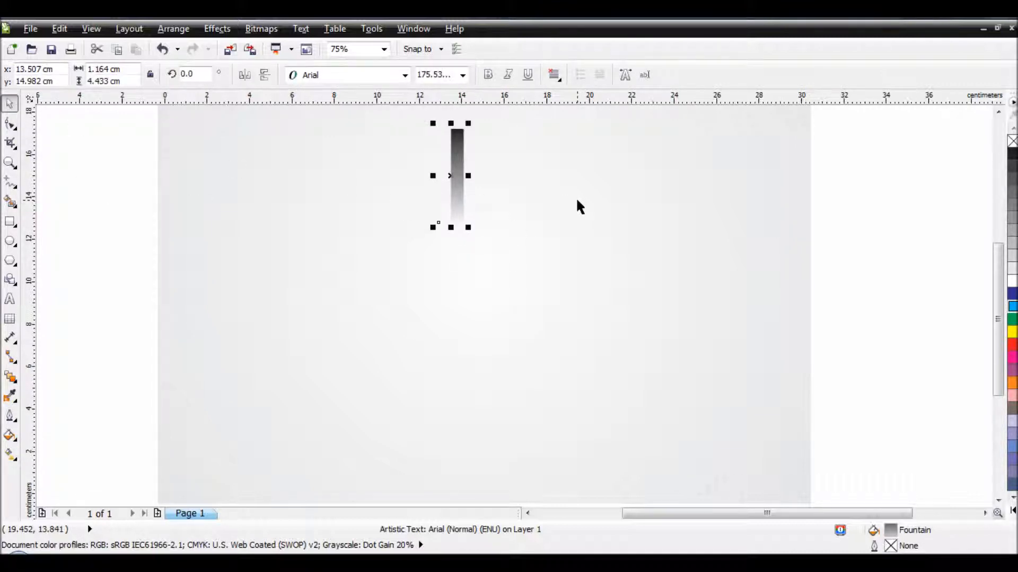
click(11, 455)
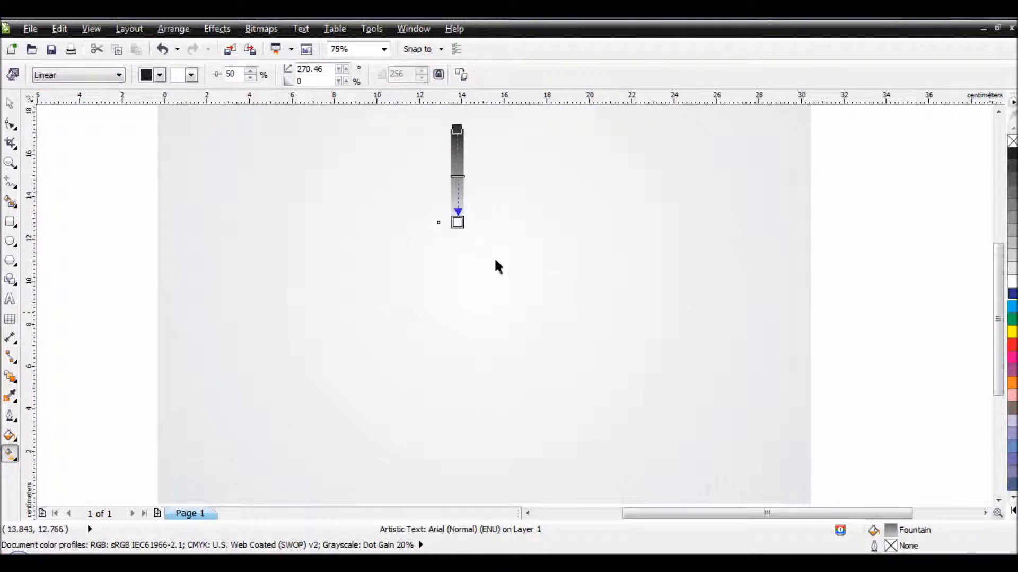
drag(456, 228, 457, 224)
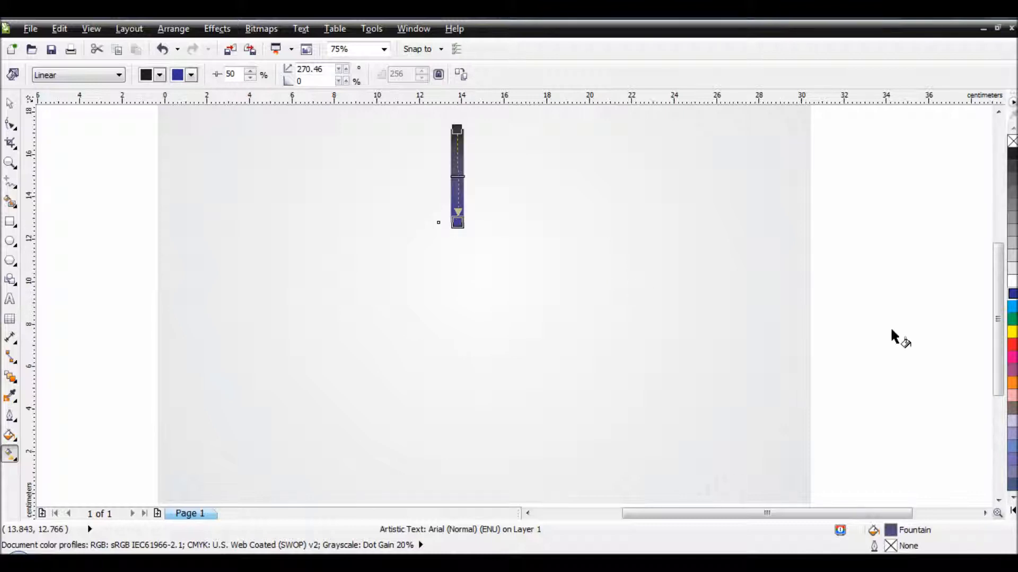
drag(1011, 307, 458, 135)
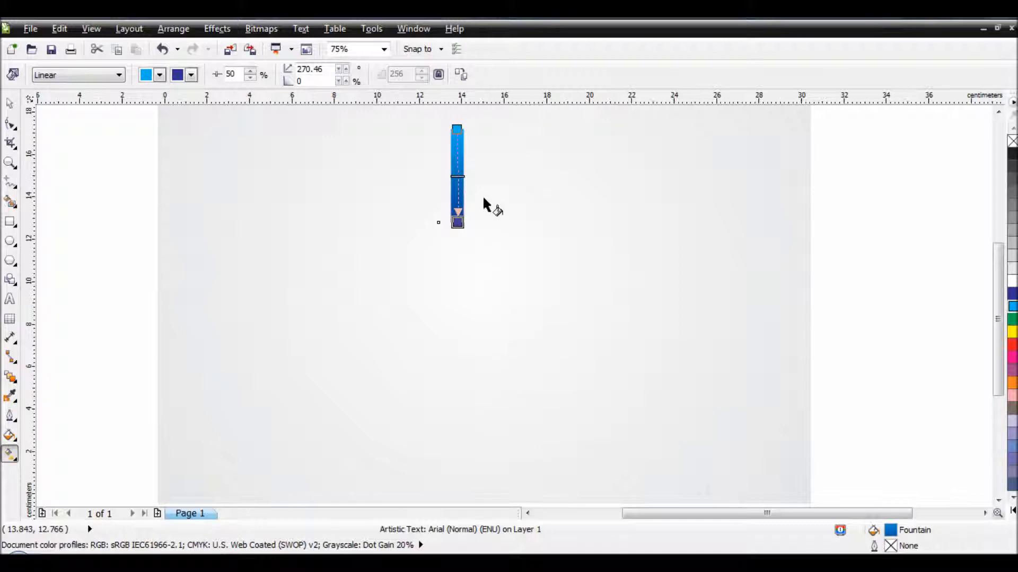
Shift the gradient's midpoint to 40% and pull its dark blue end slightly inside the bar, giving a 2% edge pad
drag(458, 176, 457, 168)
scroll(471, 189, up, 4)
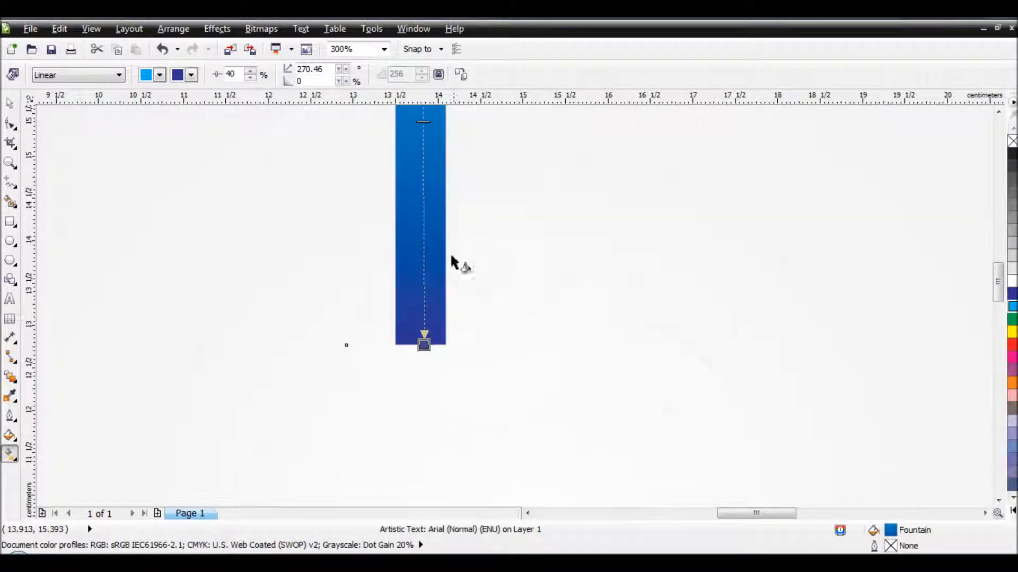
drag(426, 344, 421, 334)
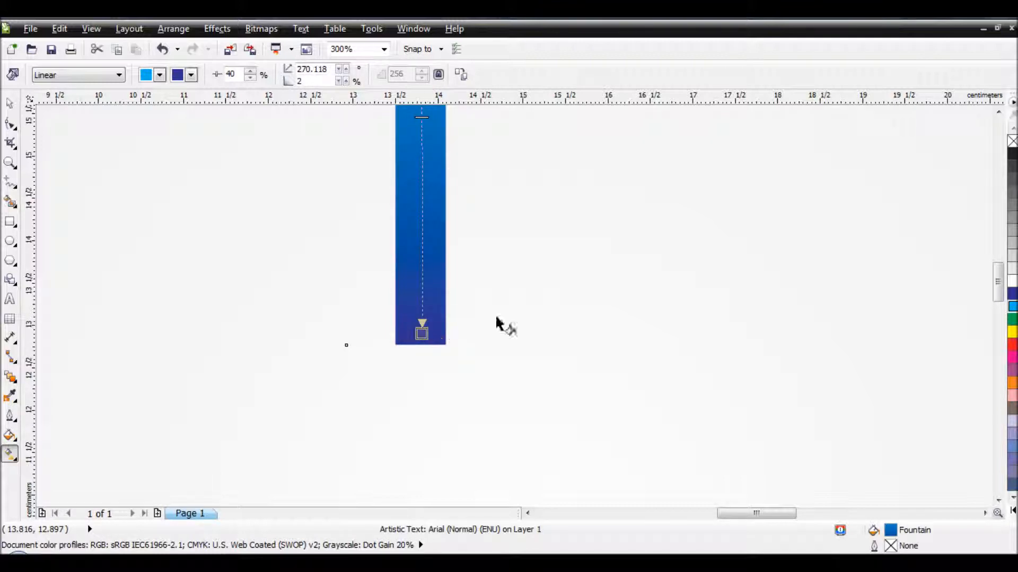
click(10, 104)
click(359, 256)
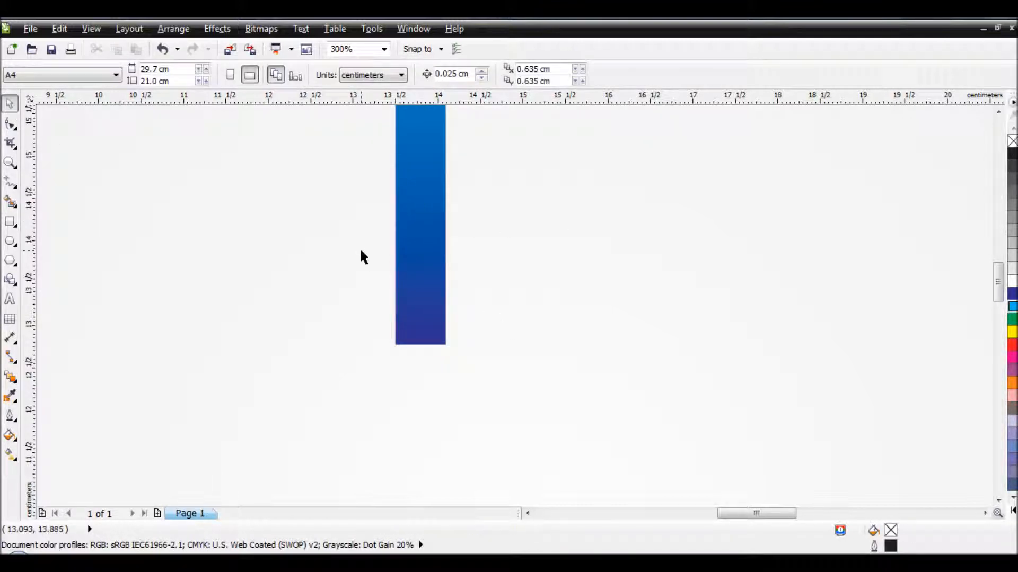
scroll(405, 249, down, 2)
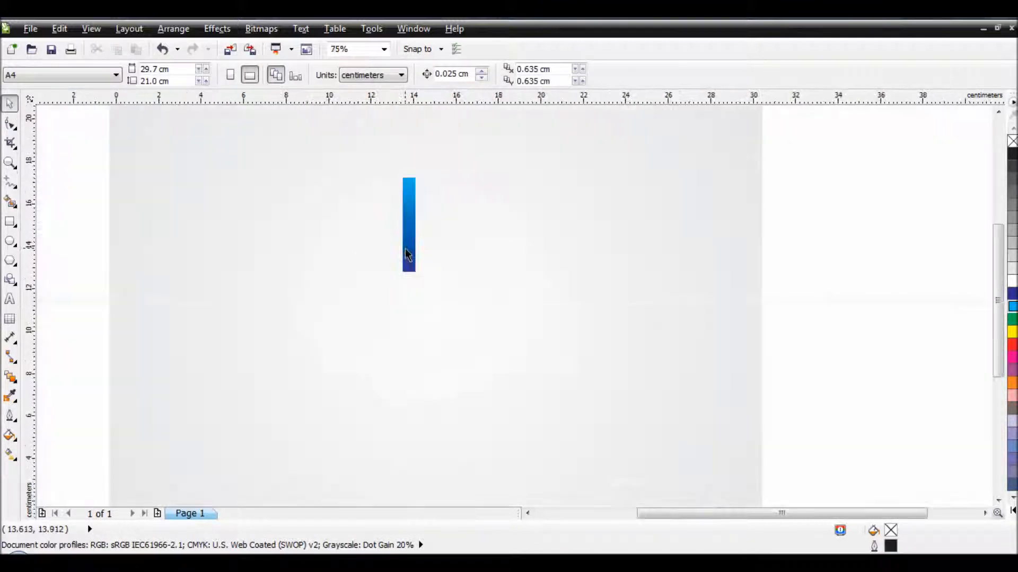
Make one copy of the bar directly below it using a relative position offset of H 0.0 cm and V -8.0 cm
click(415, 197)
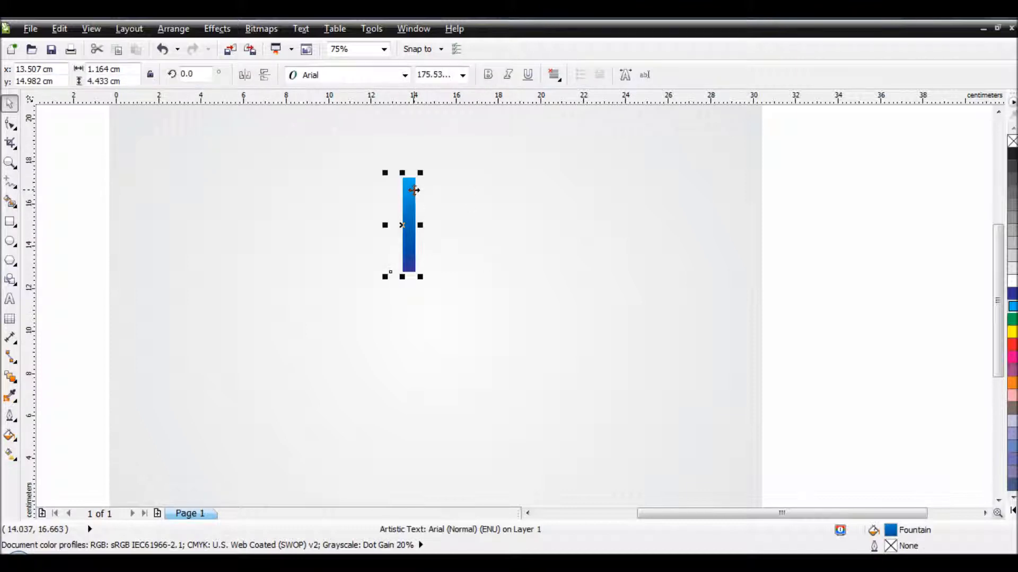
click(174, 29)
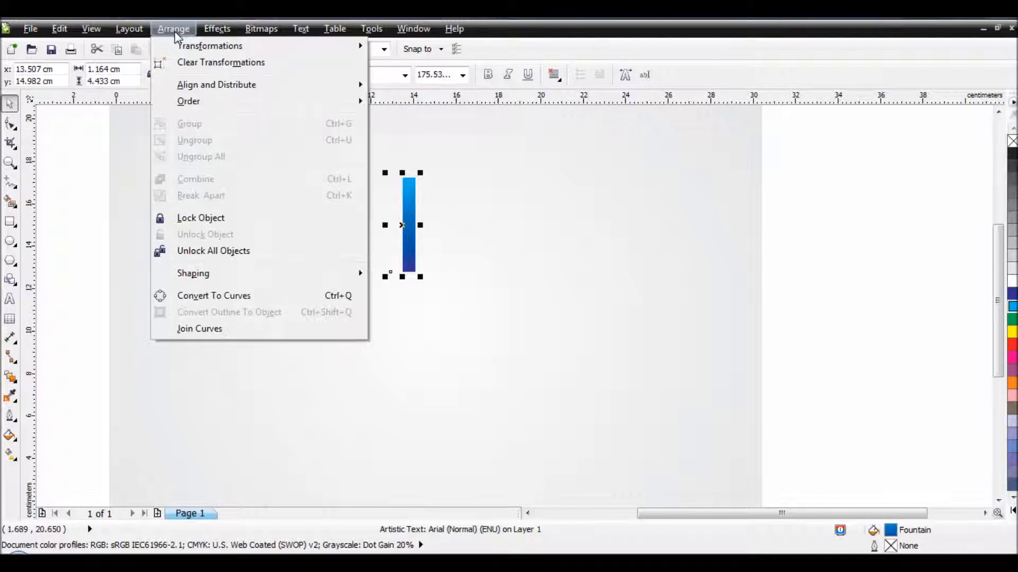
mouse_move(202, 50)
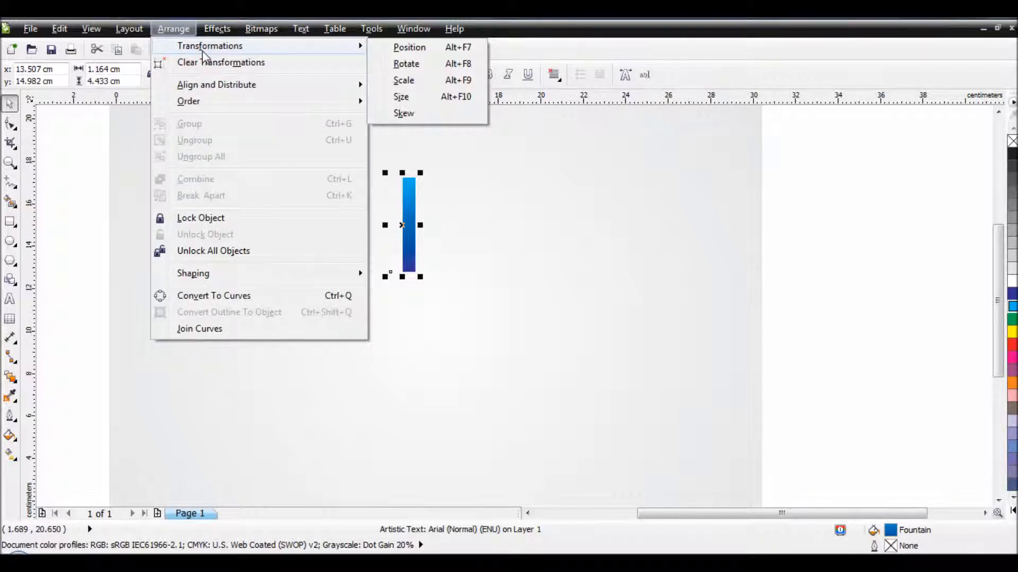
click(404, 64)
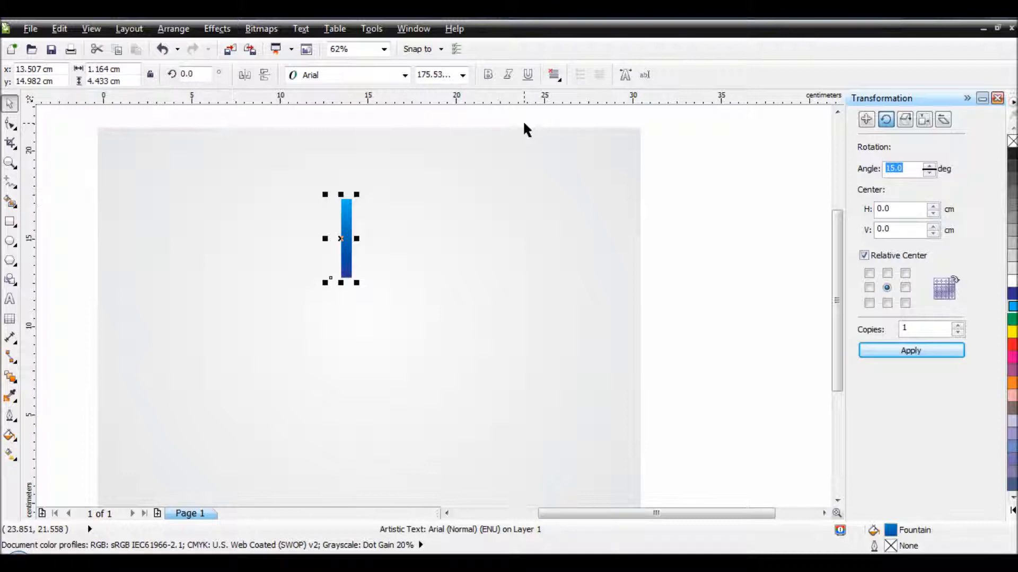
click(922, 121)
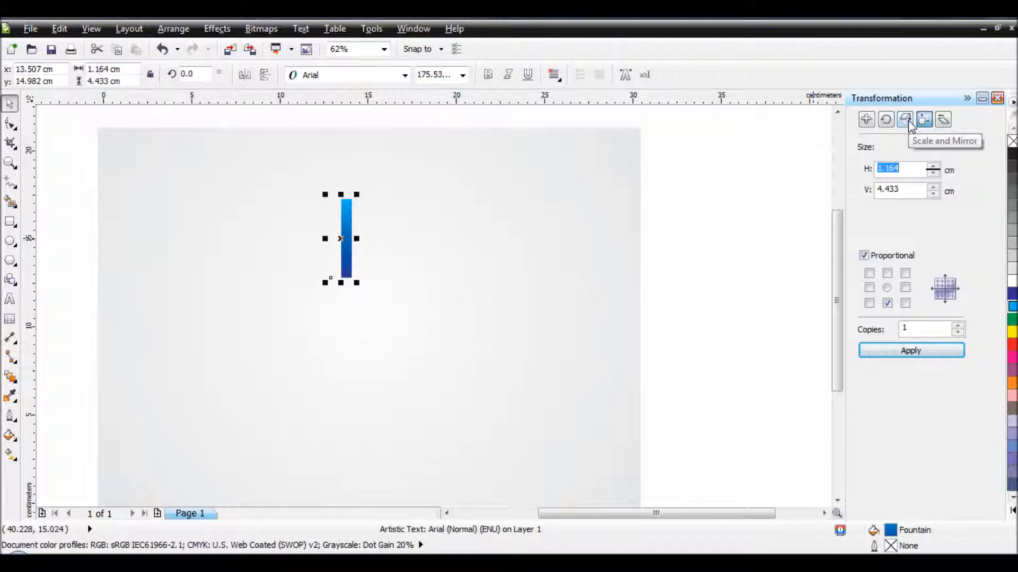
click(906, 122)
click(892, 122)
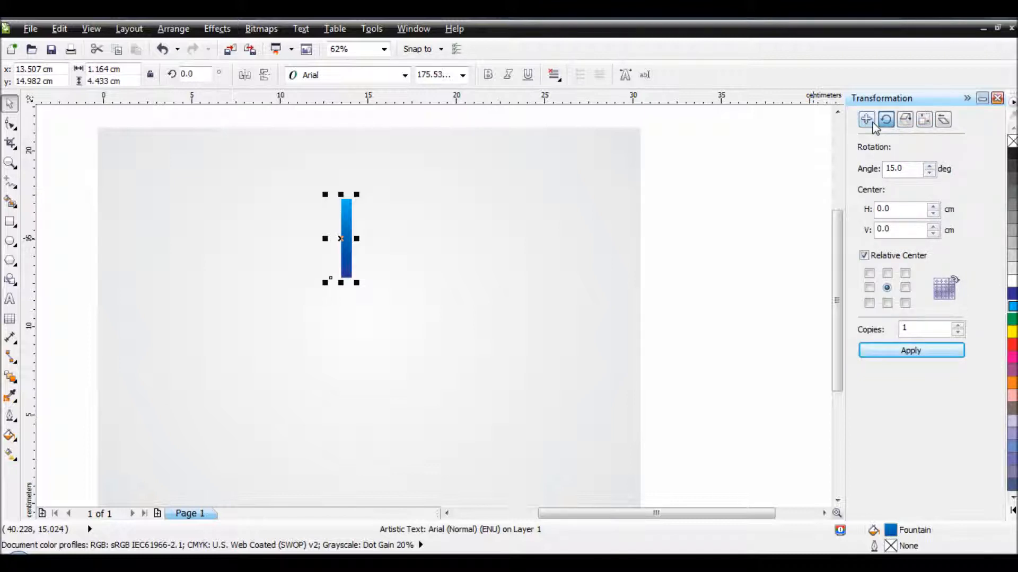
click(871, 125)
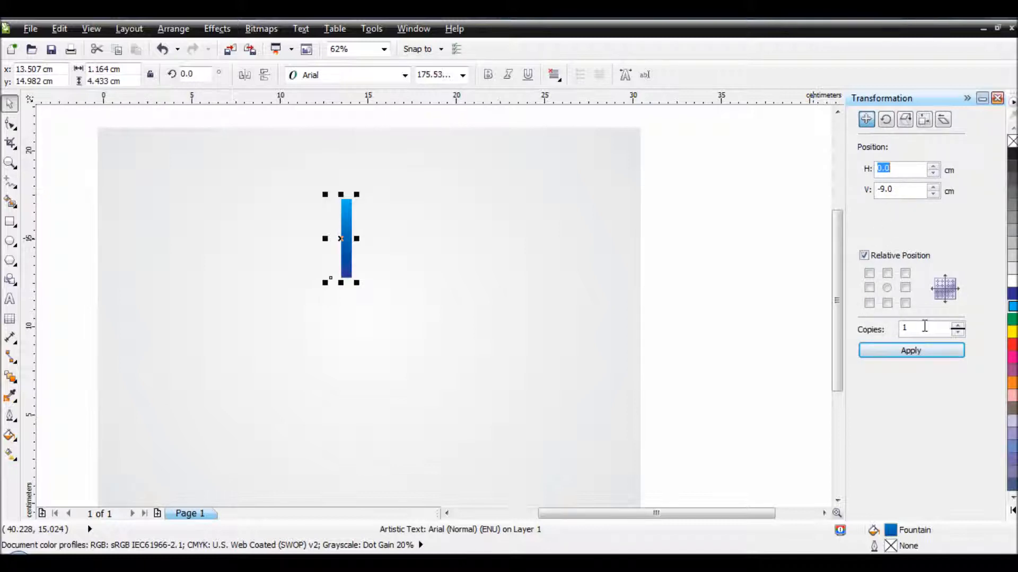
click(887, 302)
drag(905, 190, 887, 190)
text(8)
click(892, 352)
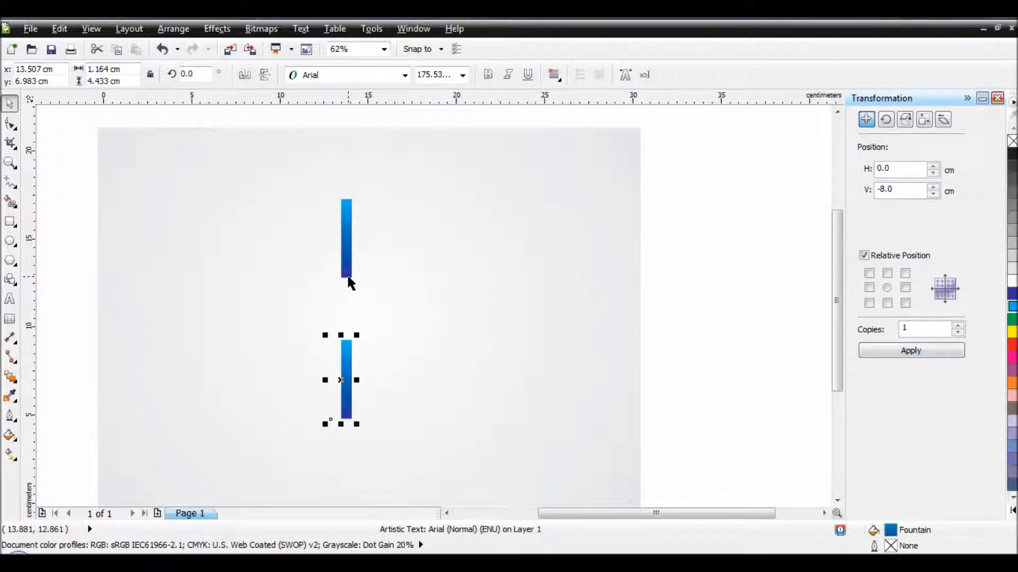
Mirror the lower bar vertically so its dark blue end faces up, and group it with the upper bar
click(267, 75)
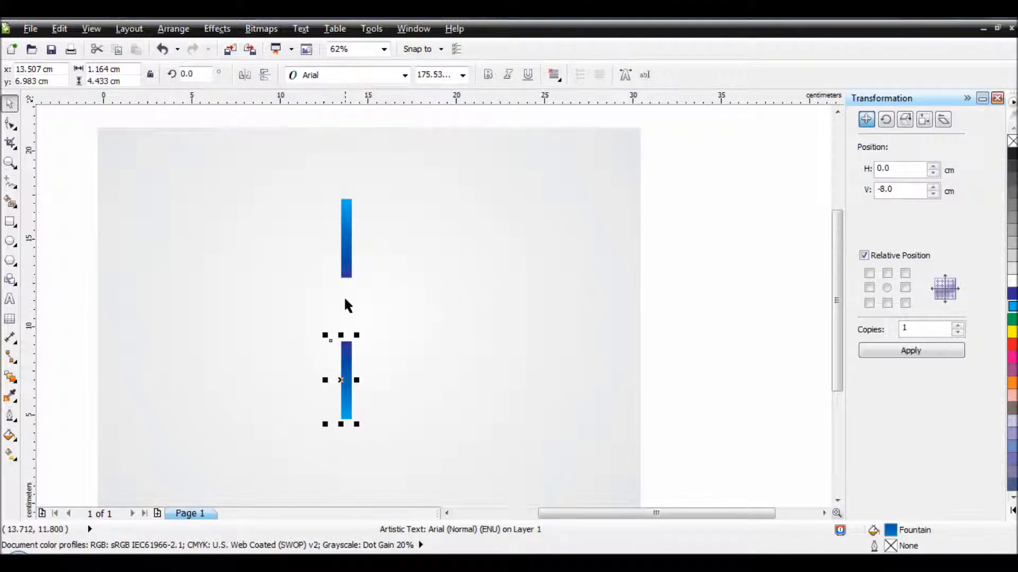
click(417, 275)
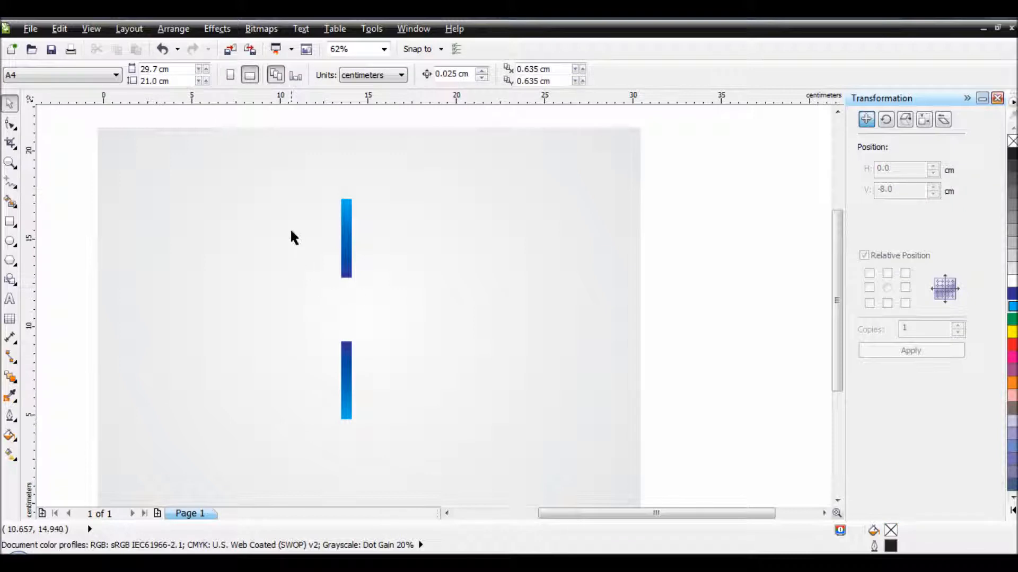
drag(283, 176, 413, 457)
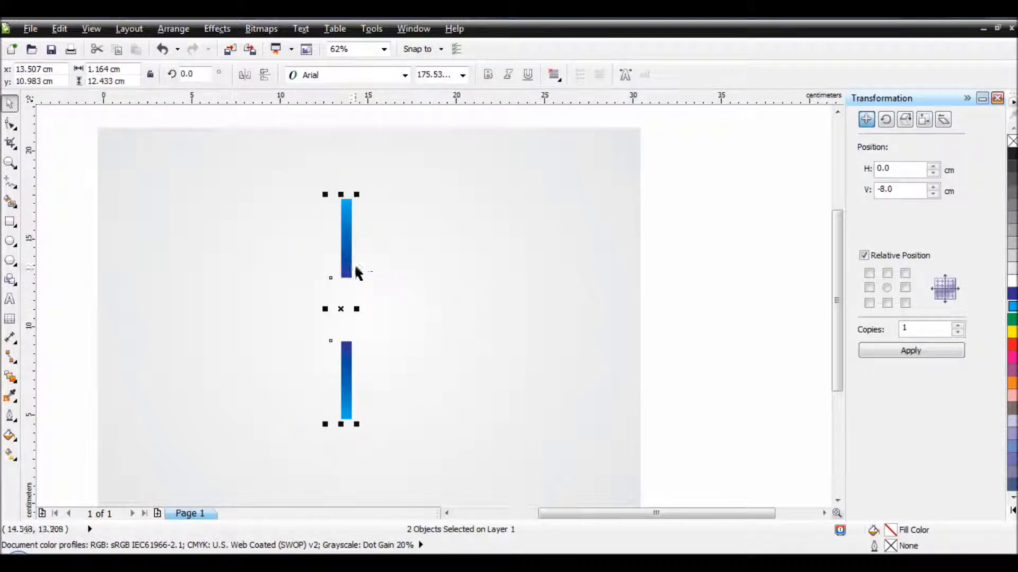
right_click(347, 239)
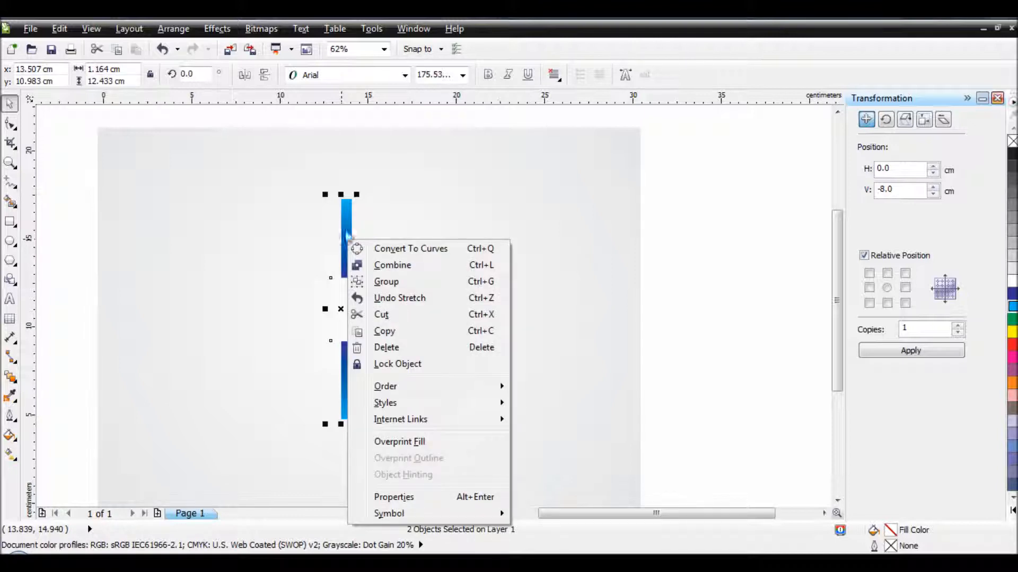
click(387, 285)
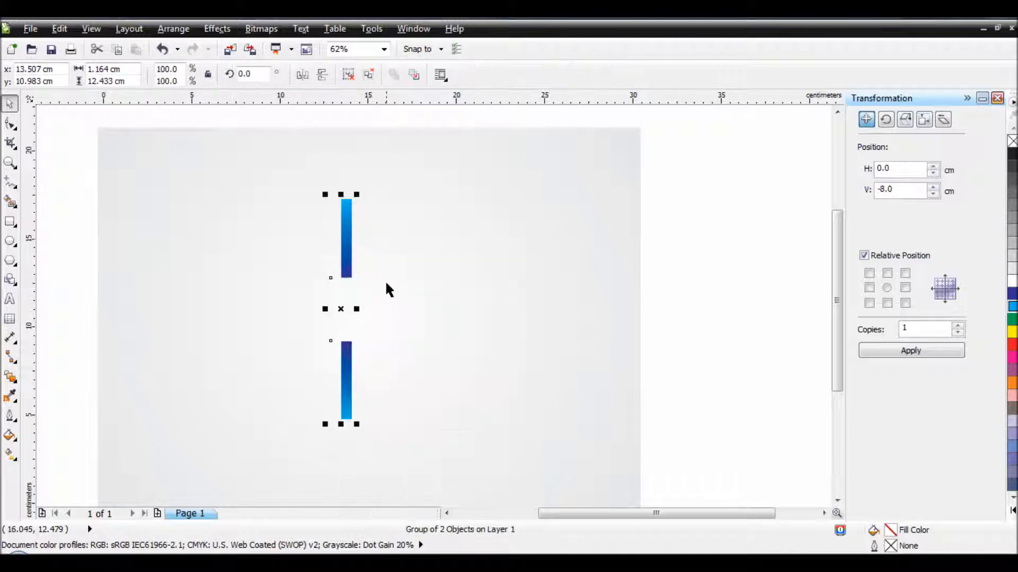
click(407, 258)
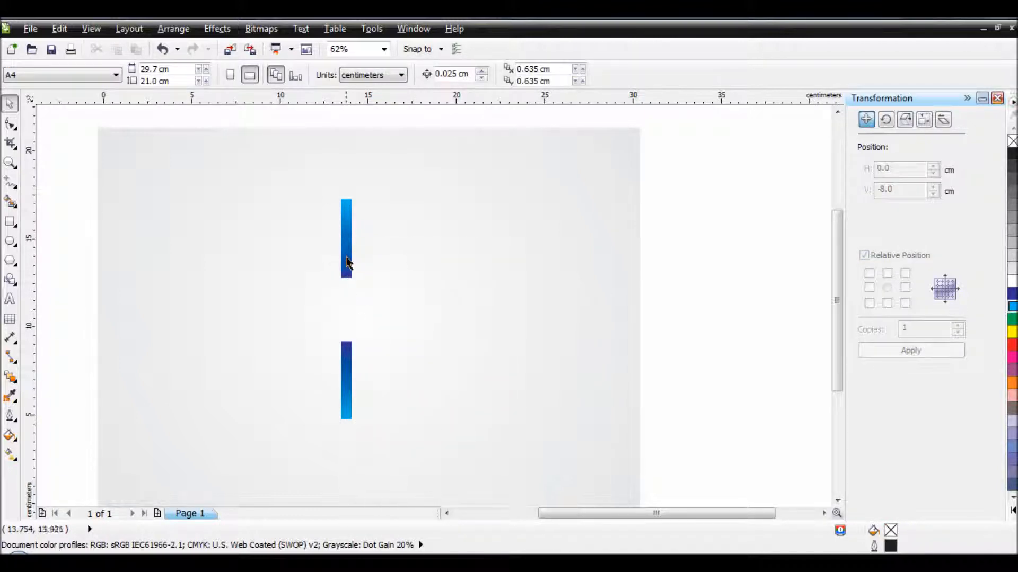
Repeatedly rotate the grouped bar pair by 15° about its centre with one copy each time, until the bars form a full circle
click(346, 265)
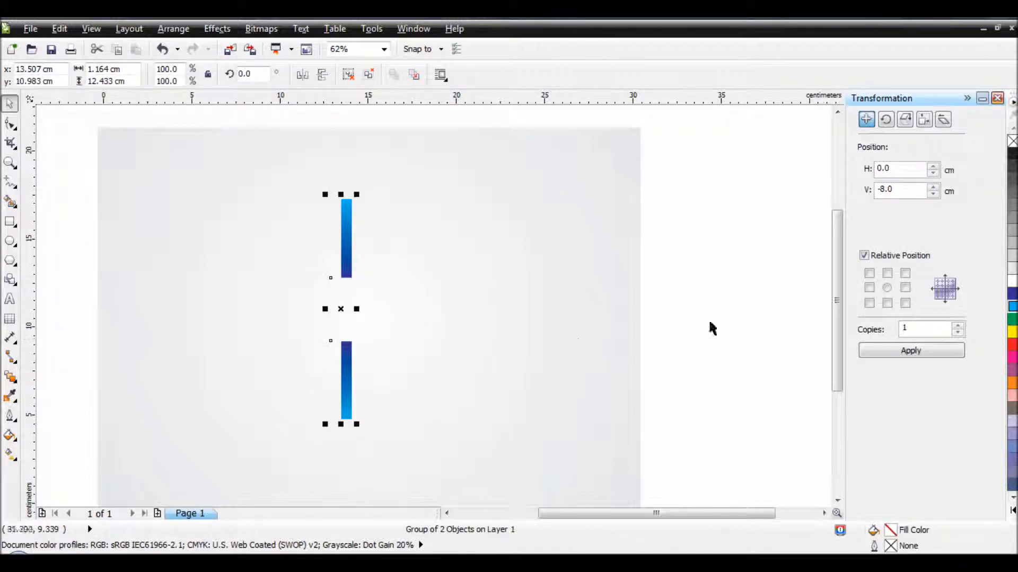
click(886, 120)
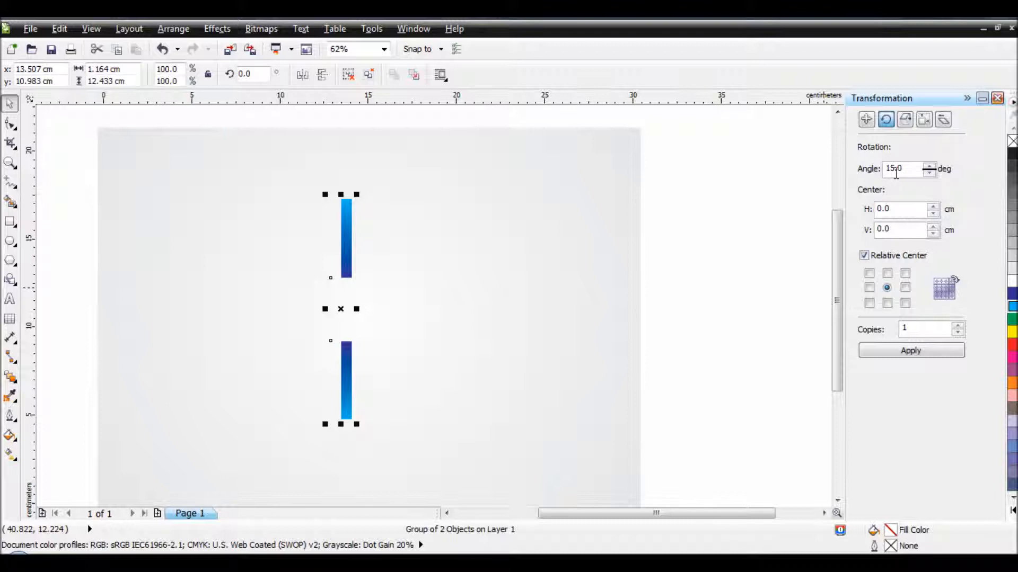
click(886, 352)
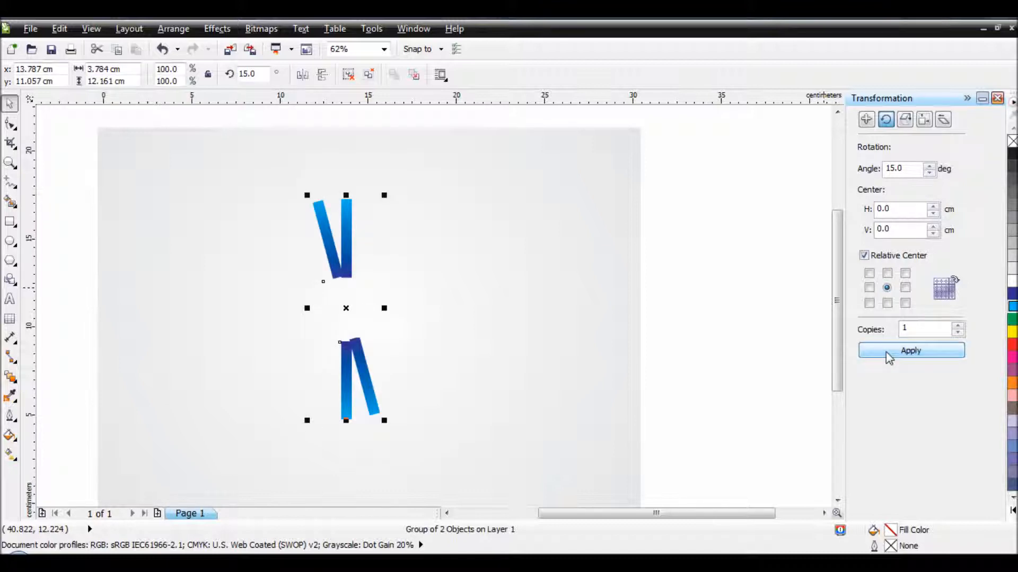
click(885, 352)
click(886, 352)
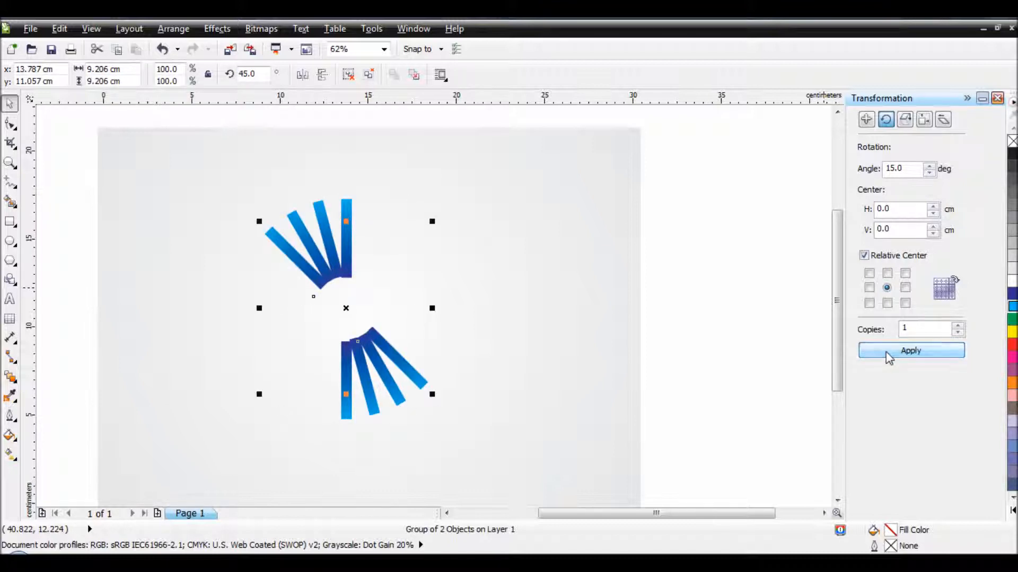
click(886, 352)
click(886, 352)
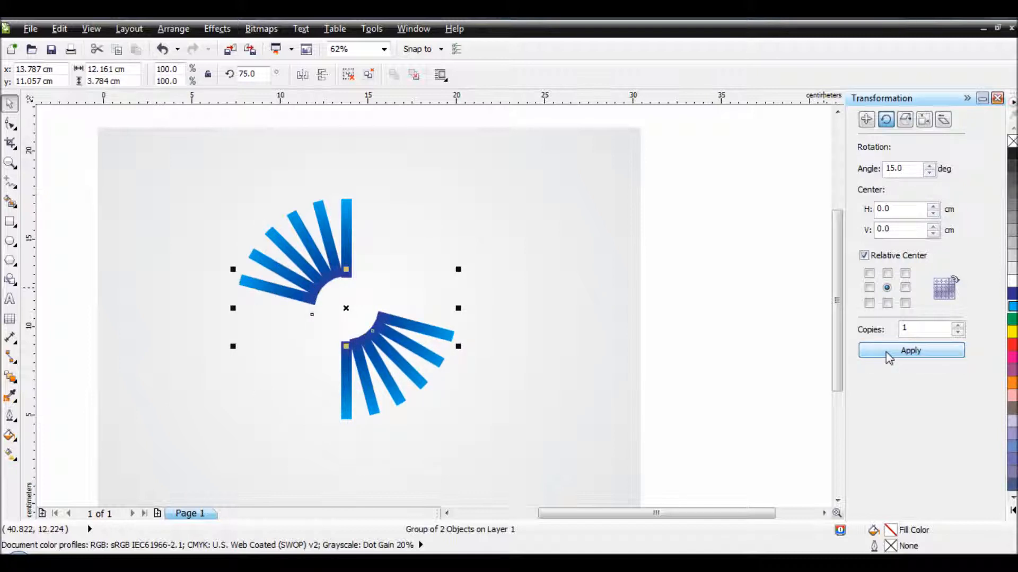
click(885, 352)
click(886, 352)
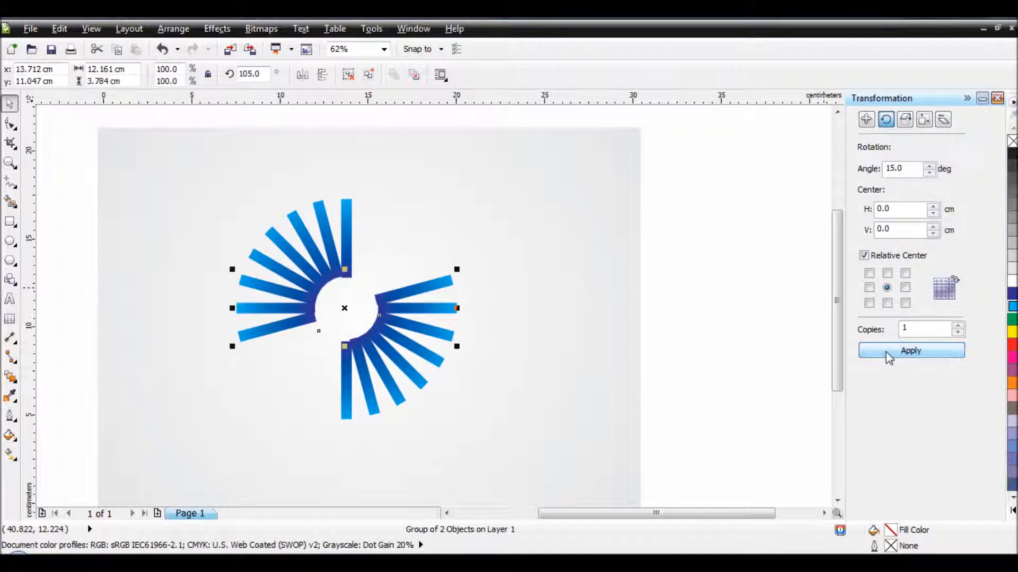
click(886, 352)
click(888, 354)
click(887, 354)
click(888, 354)
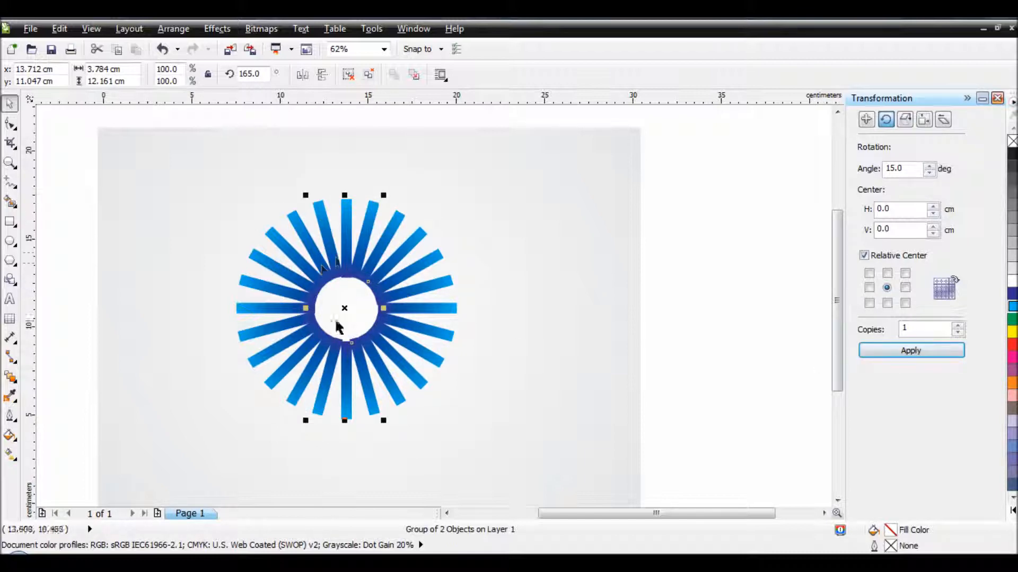
Nudge the vertical bar pair slightly upward so its inner end lines up with the edge of the central hole
scroll(345, 255, up, 2)
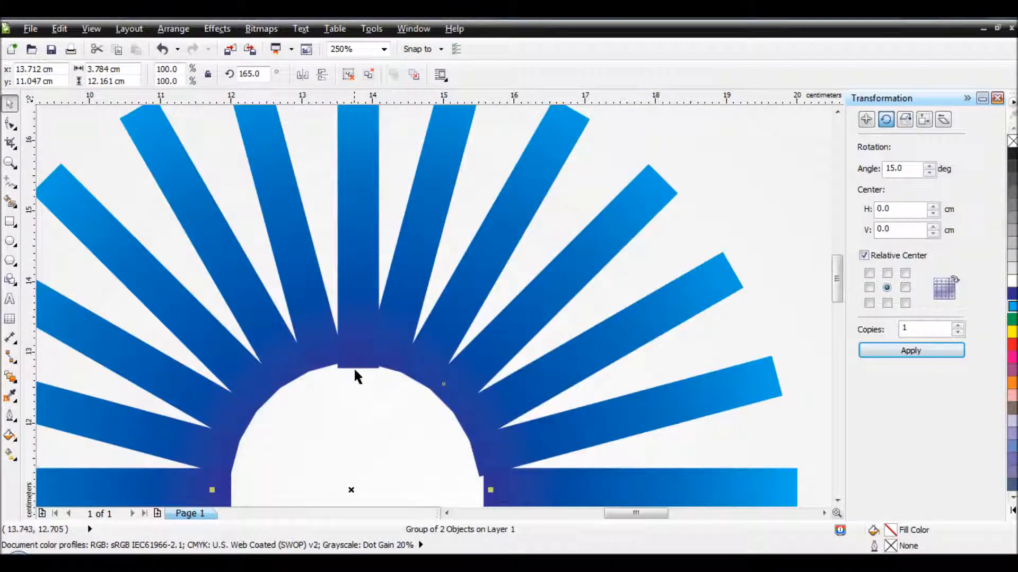
scroll(353, 342, down, 2)
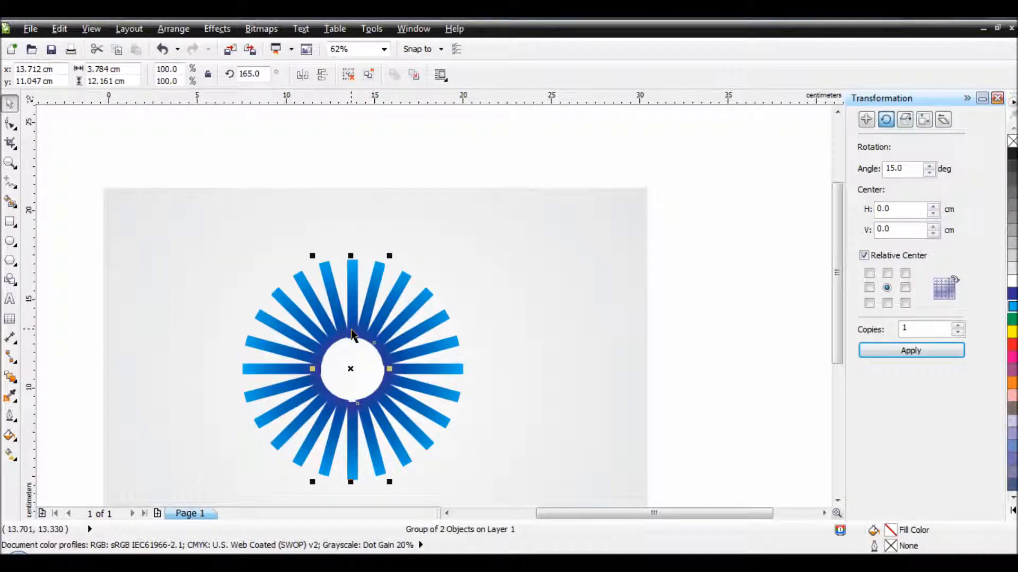
scroll(352, 335, up, 2)
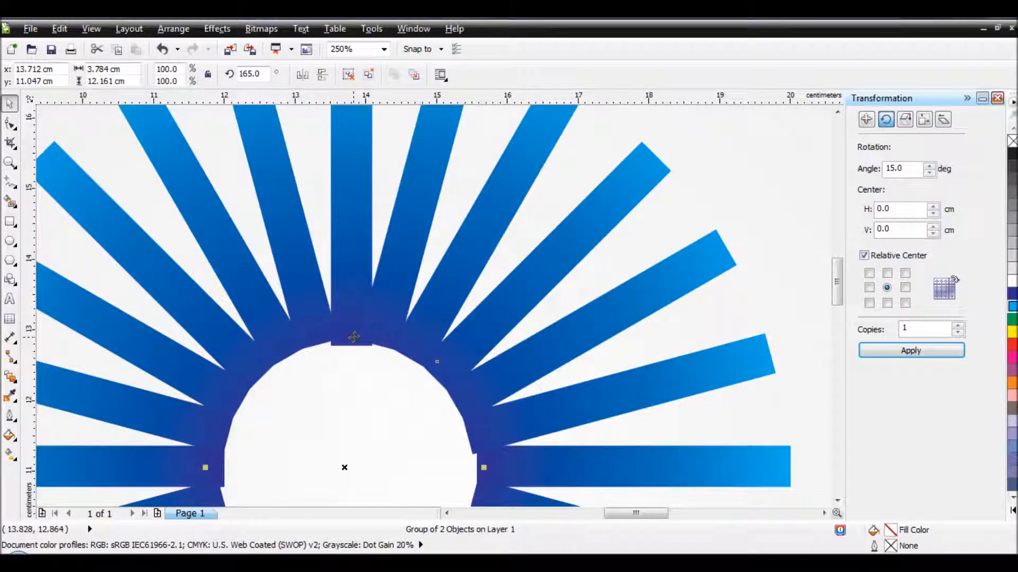
scroll(354, 337, down, 2)
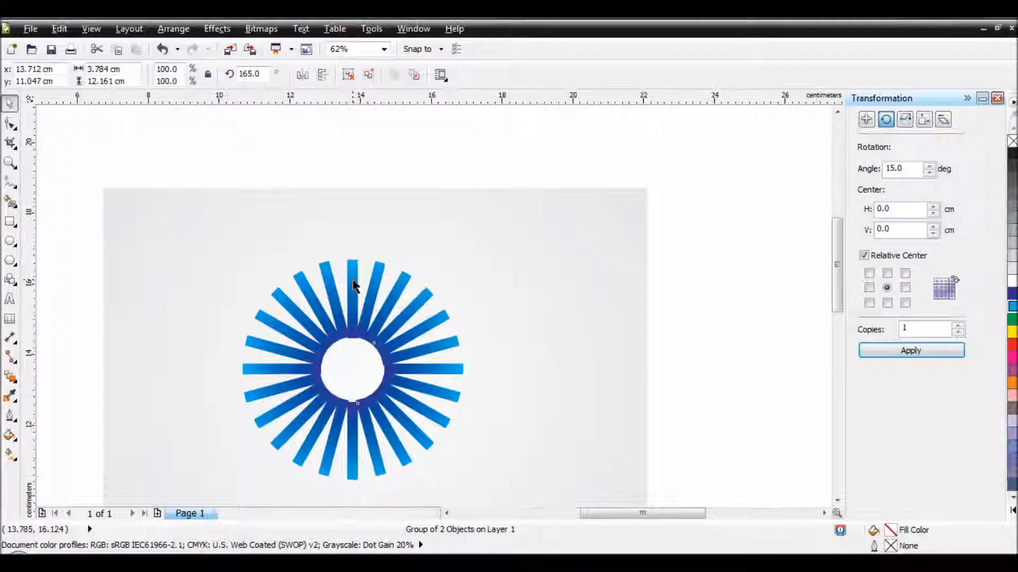
scroll(354, 285, up, 2)
scroll(355, 284, down, 1)
scroll(357, 405, up, 2)
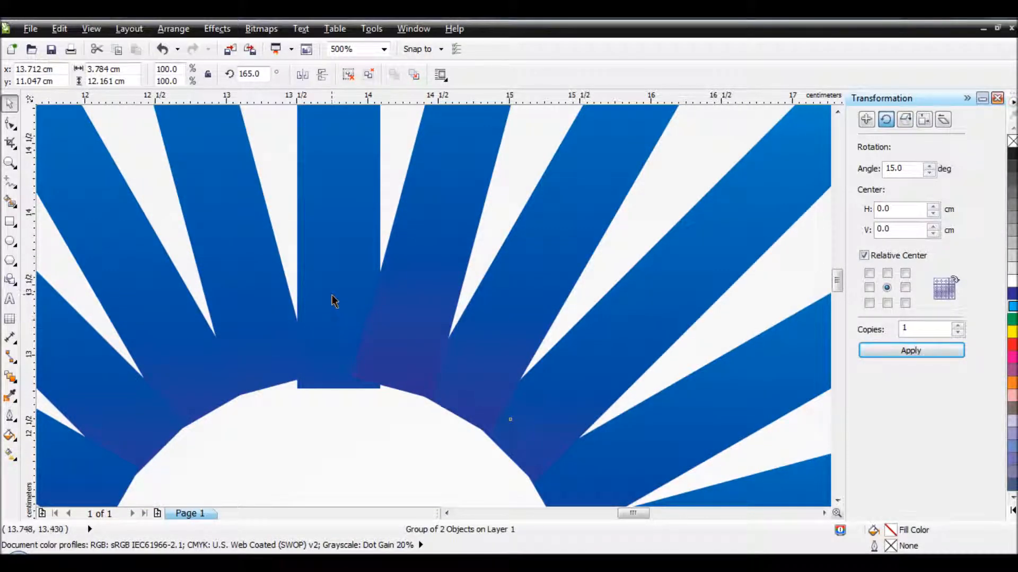
scroll(334, 301, down, 2)
click(586, 236)
click(337, 317)
scroll(337, 317, up, 3)
drag(284, 329, 283, 311)
scroll(284, 311, down, 3)
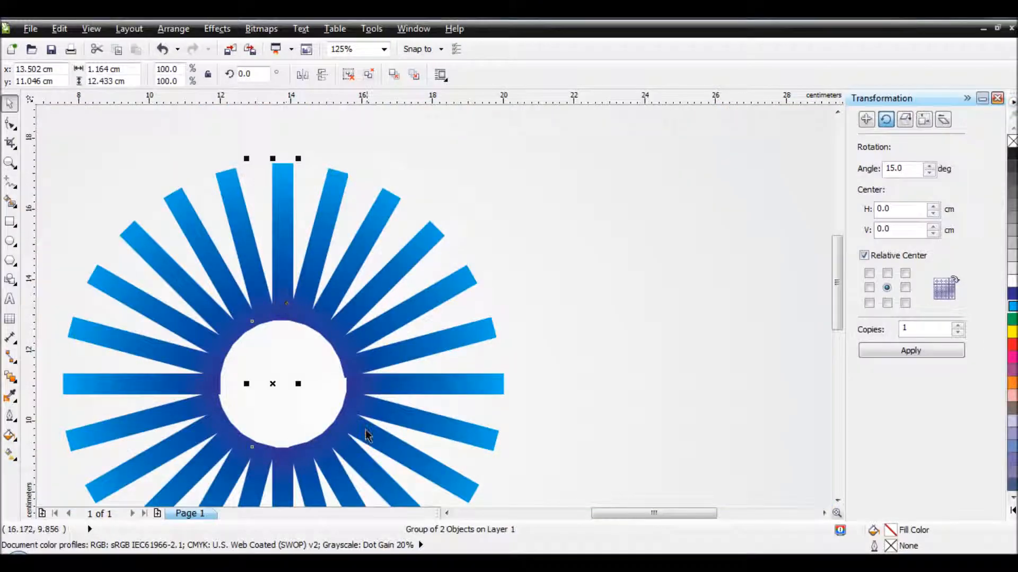
Shift the horizontal bar pair slightly left and down so its inner ends line up with the neighbouring bars around the hole
scroll(353, 377, up, 3)
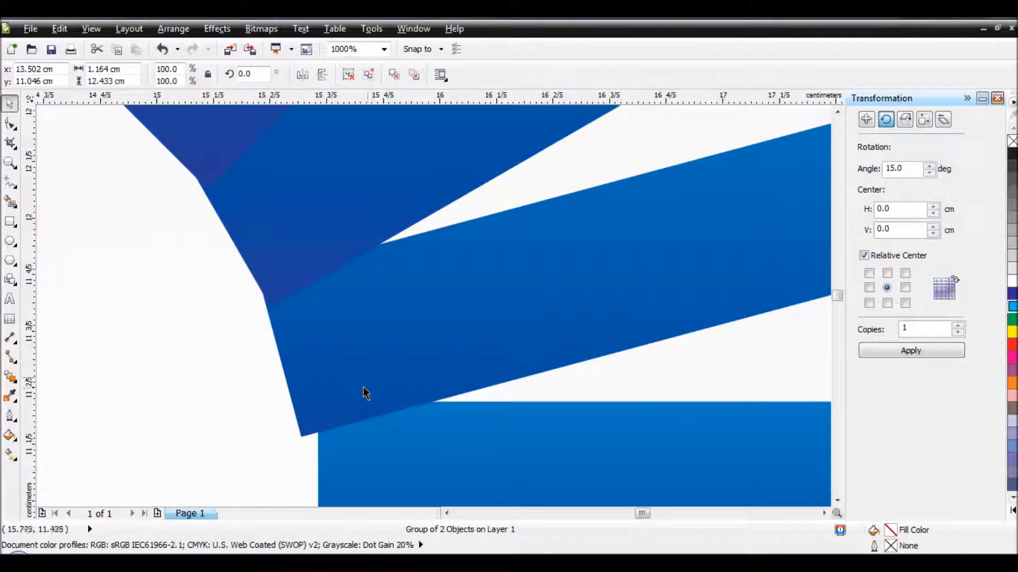
scroll(378, 392, down, 3)
scroll(246, 413, up, 2)
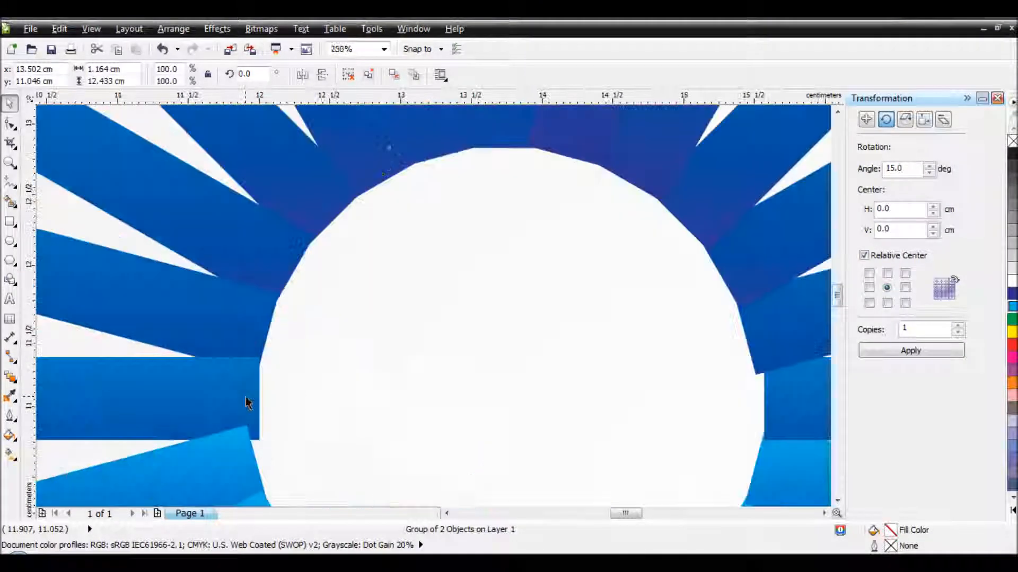
click(242, 391)
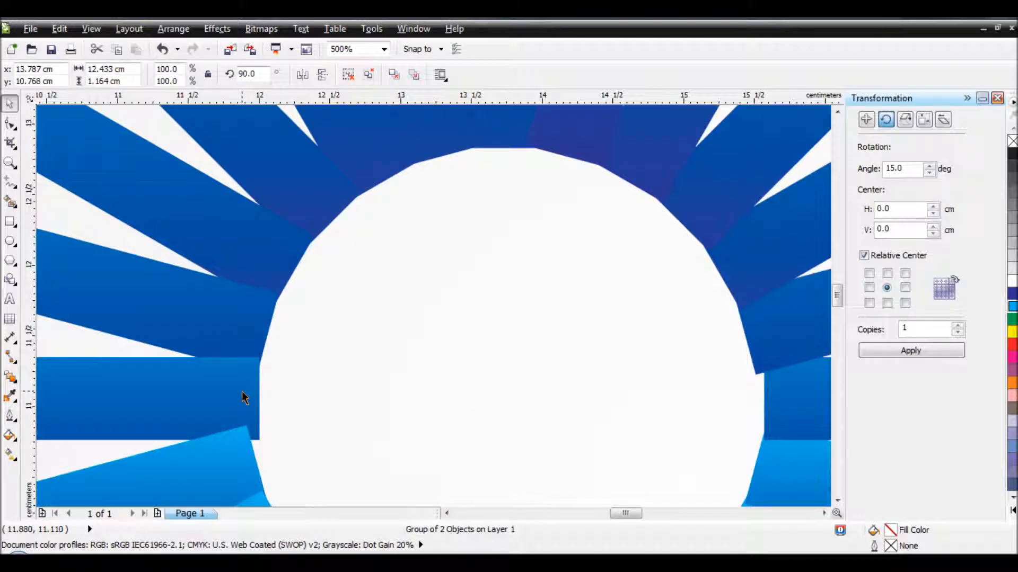
drag(233, 385, 228, 384)
scroll(230, 381, down, 2)
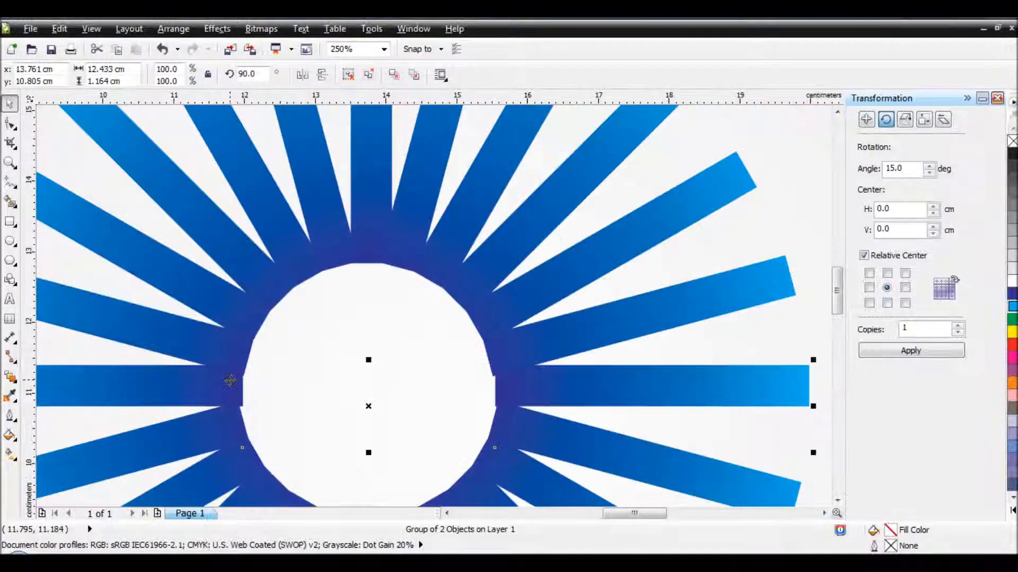
drag(519, 389, 520, 397)
scroll(501, 365, down, 3)
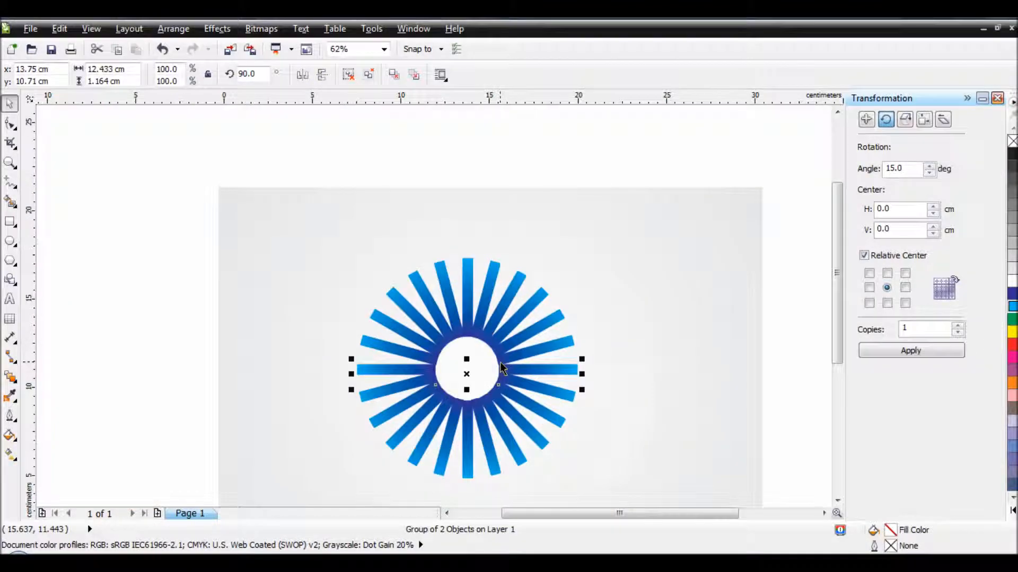
scroll(501, 366, up, 3)
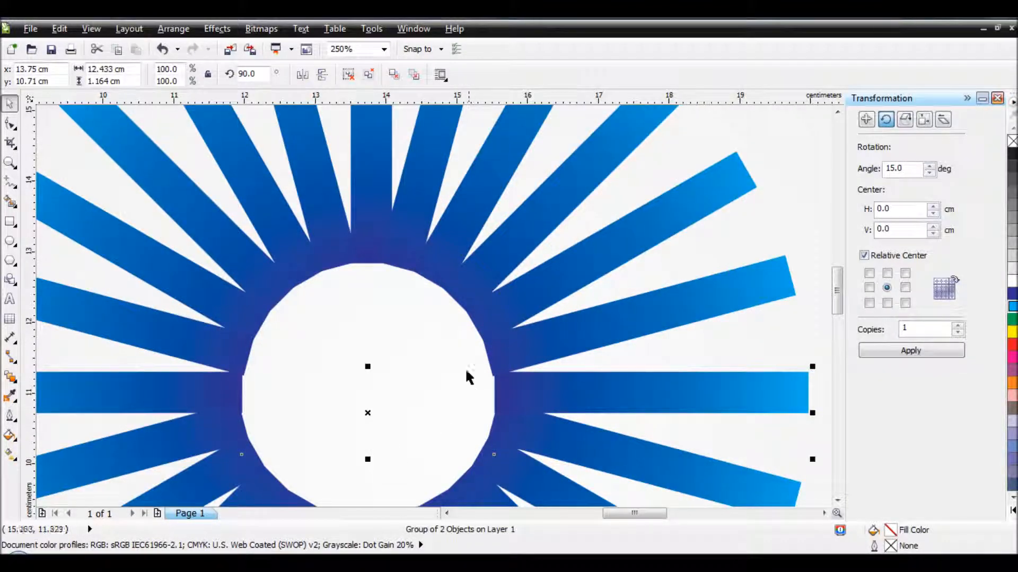
scroll(408, 346, down, 3)
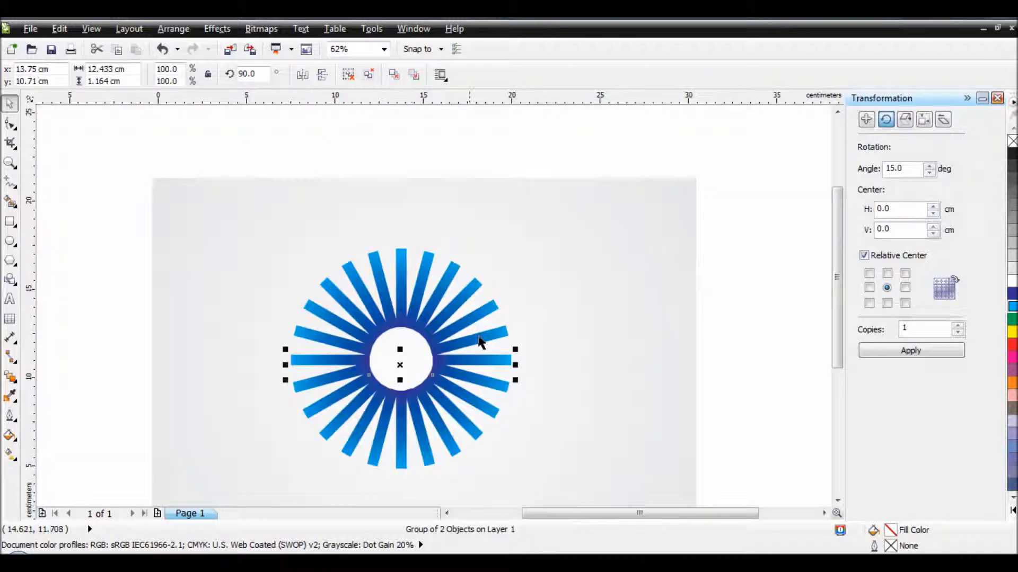
click(574, 329)
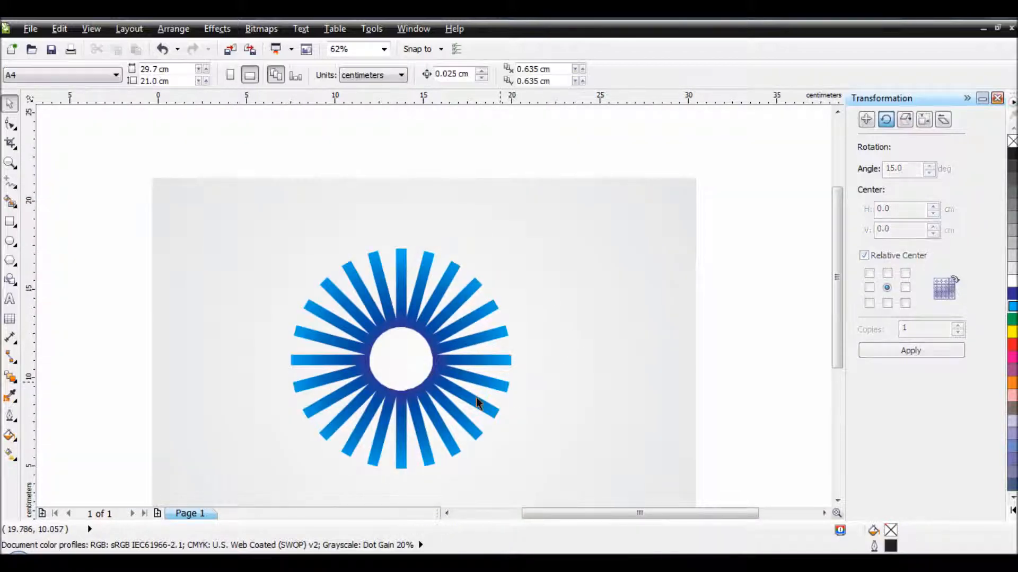
Select all the bar pairs of the radial design and group them into one object
scroll(439, 369, up, 5)
scroll(440, 367, down, 7)
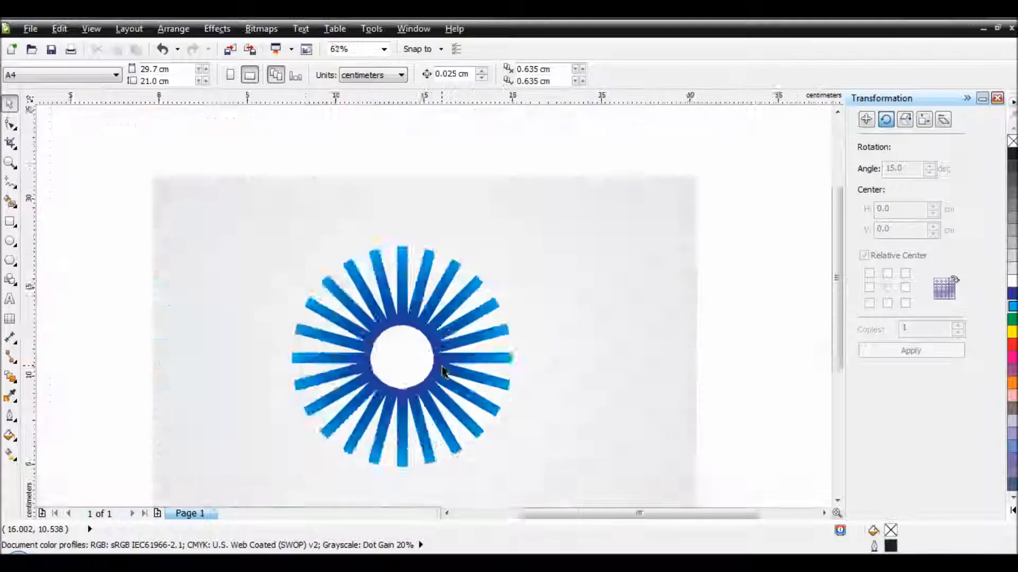
scroll(428, 361, up, 2)
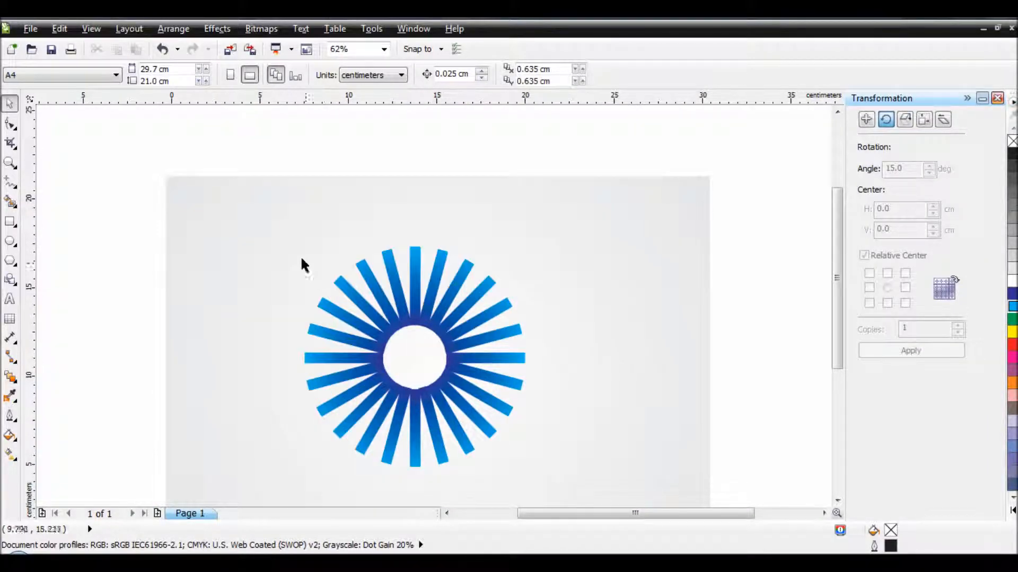
drag(258, 206, 562, 496)
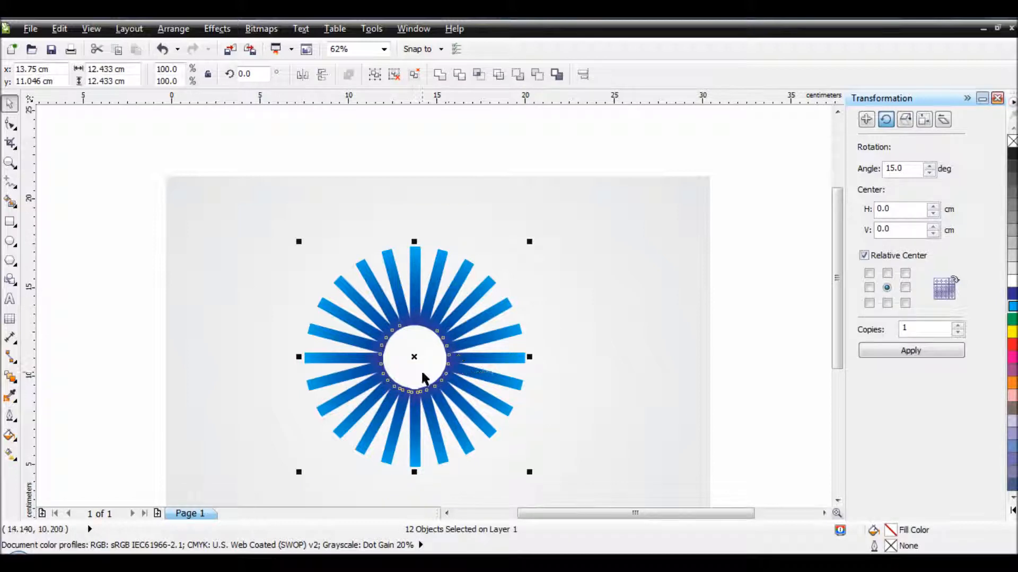
click(375, 74)
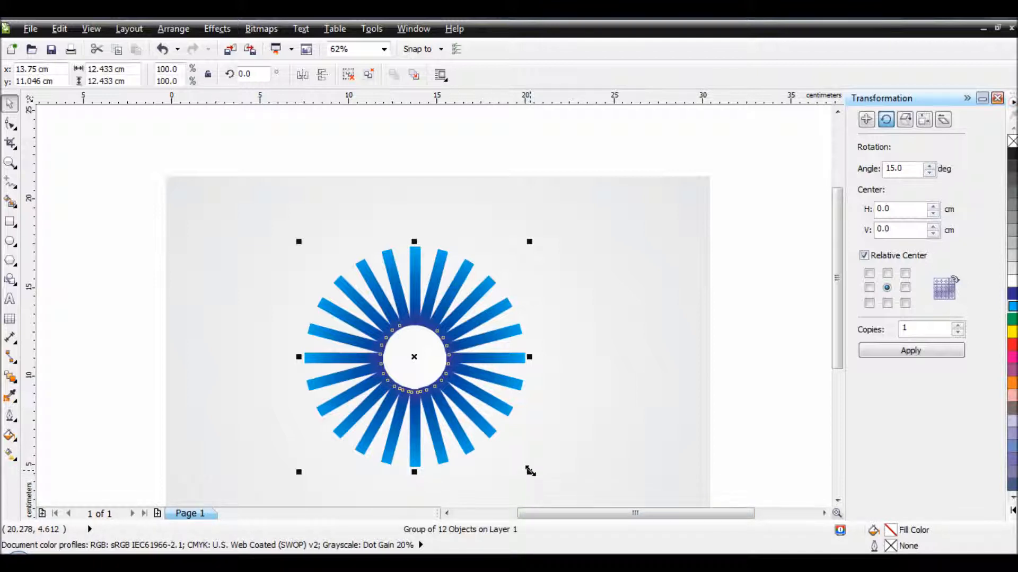
Shrink the grouped radial design about its centre to about 4.2 cm across (34%) and centre it on the page
drag(530, 475, 483, 420)
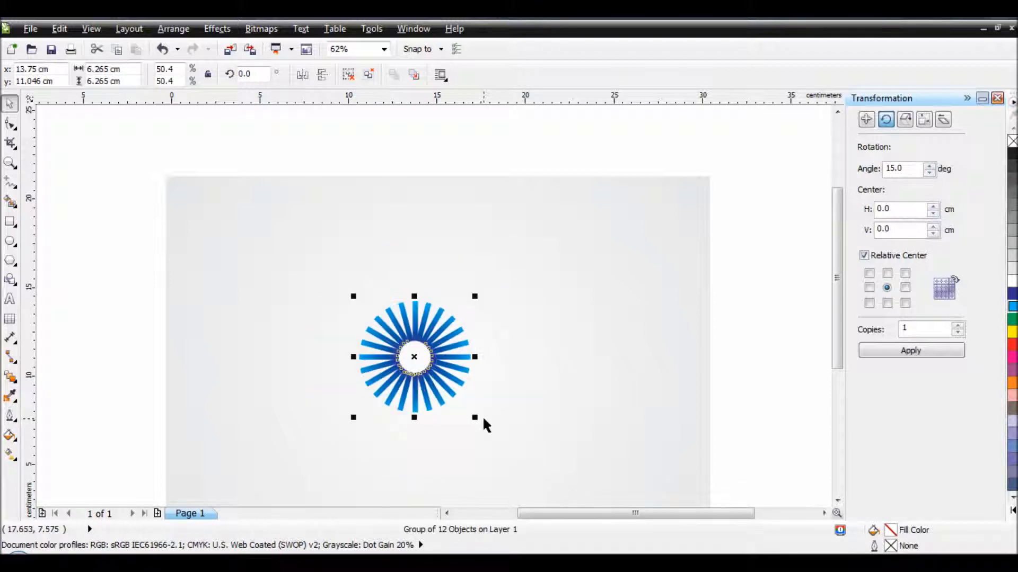
scroll(402, 419, up, 2)
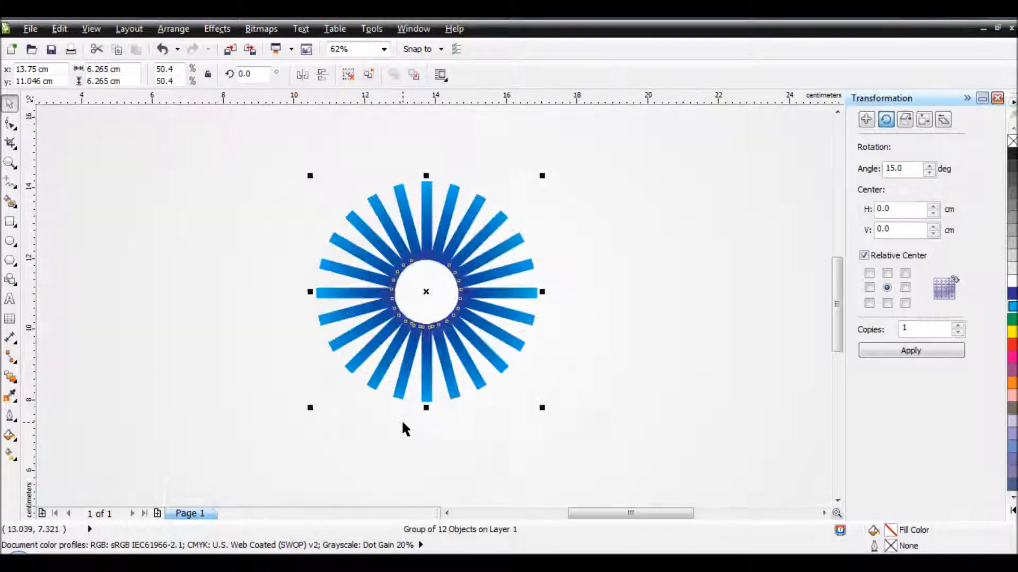
drag(542, 408, 508, 371)
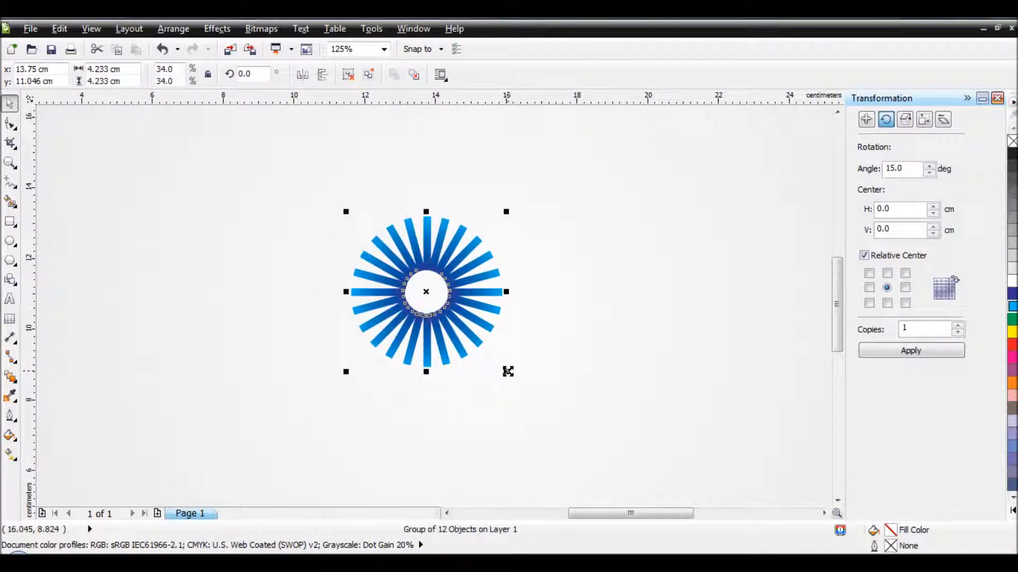
scroll(465, 347, down, 2)
scroll(465, 347, up, 2)
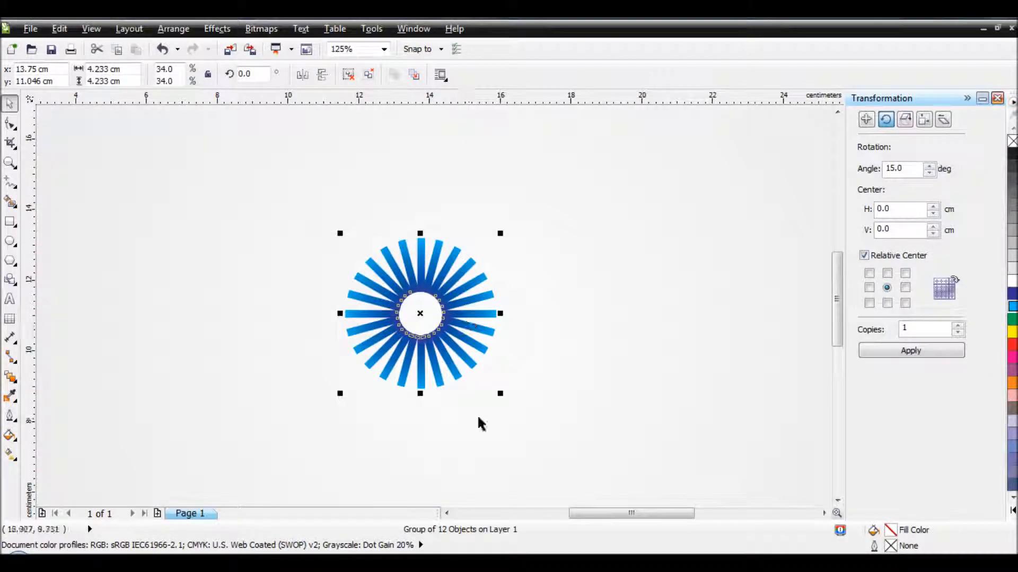
drag(418, 311, 457, 330)
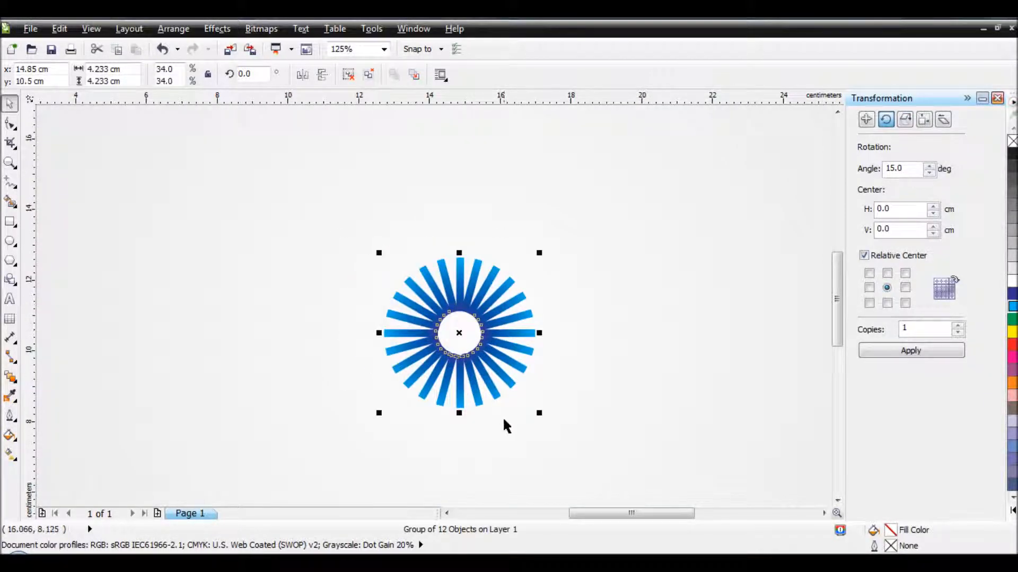
scroll(528, 406, up, 2)
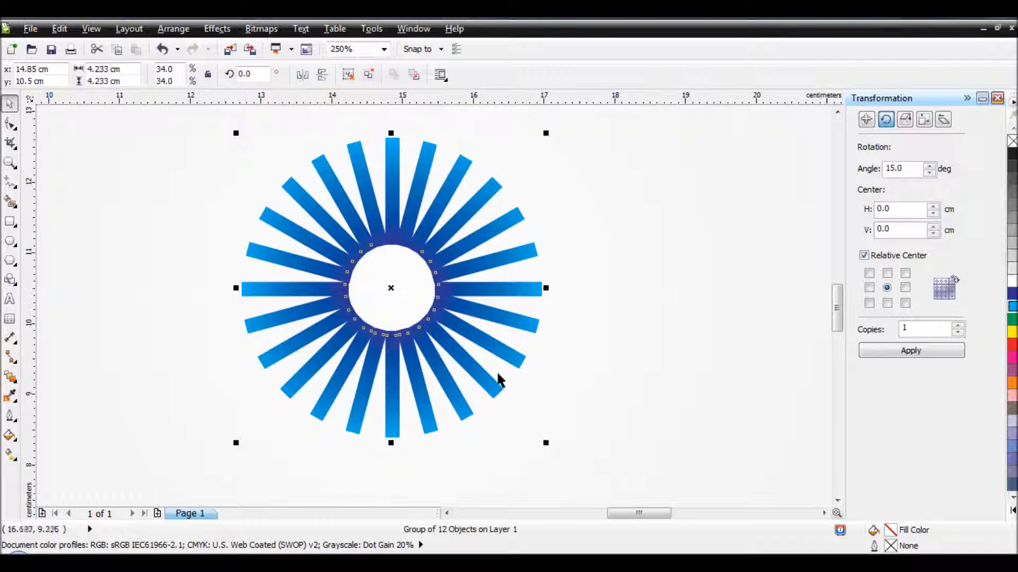
Make larger concentric copies of the small radial design around the same centre, scaled to about 8.5 cm and 11.5 cm across
scroll(497, 374, down, 2)
drag(516, 410, 591, 491)
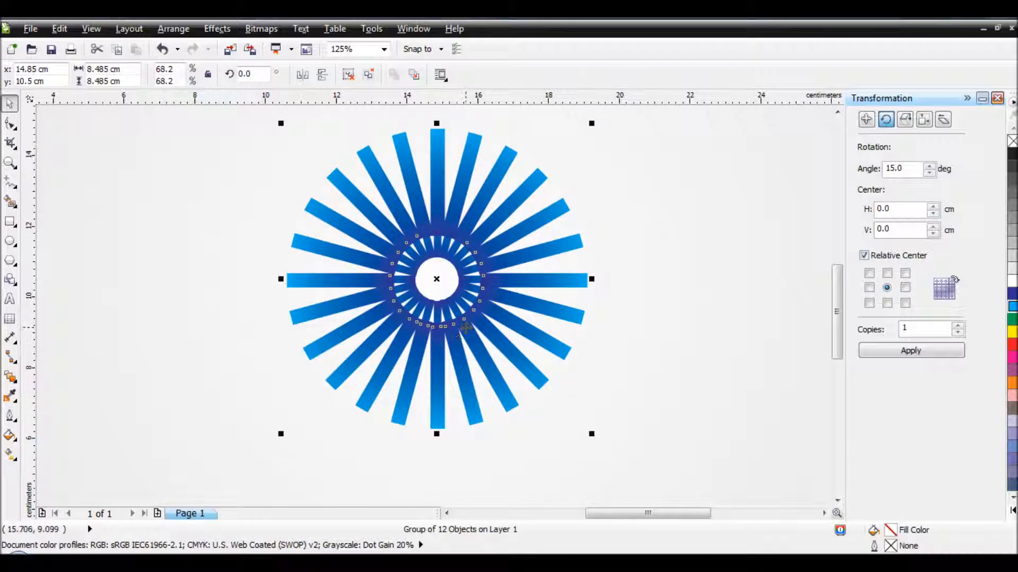
key(F3)
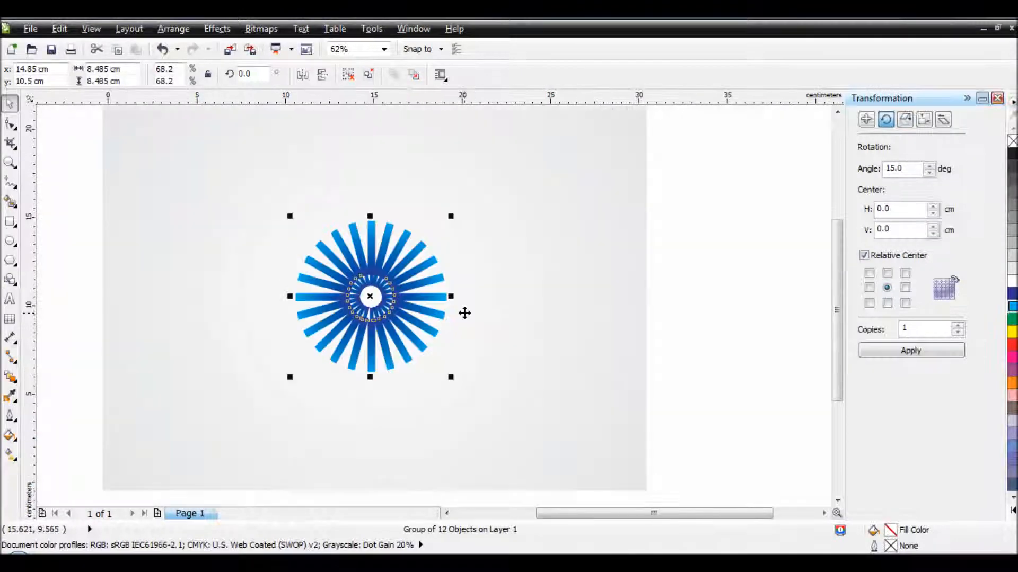
scroll(294, 300, up, 1)
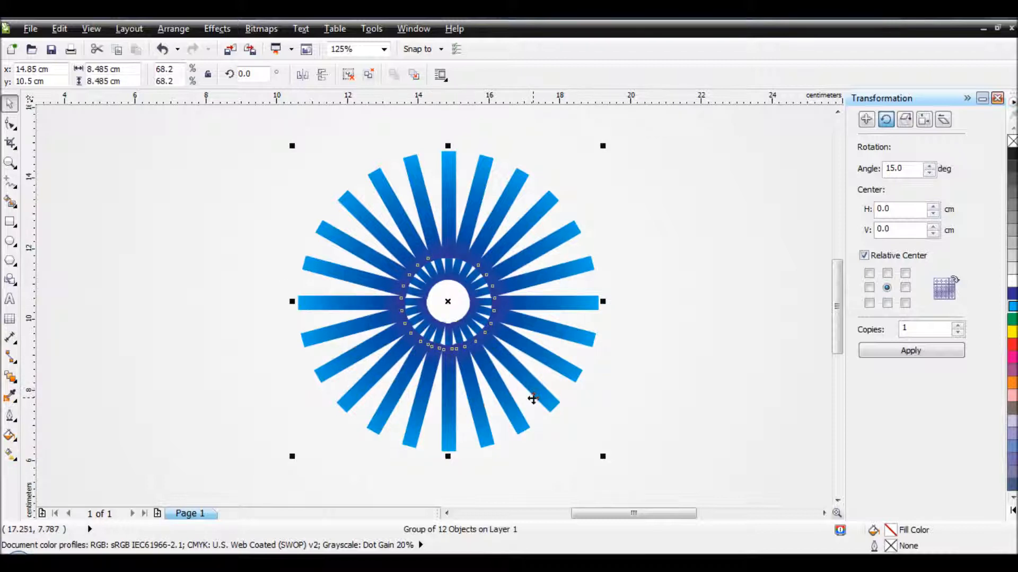
drag(602, 457, 654, 494)
scroll(503, 328, down, 2)
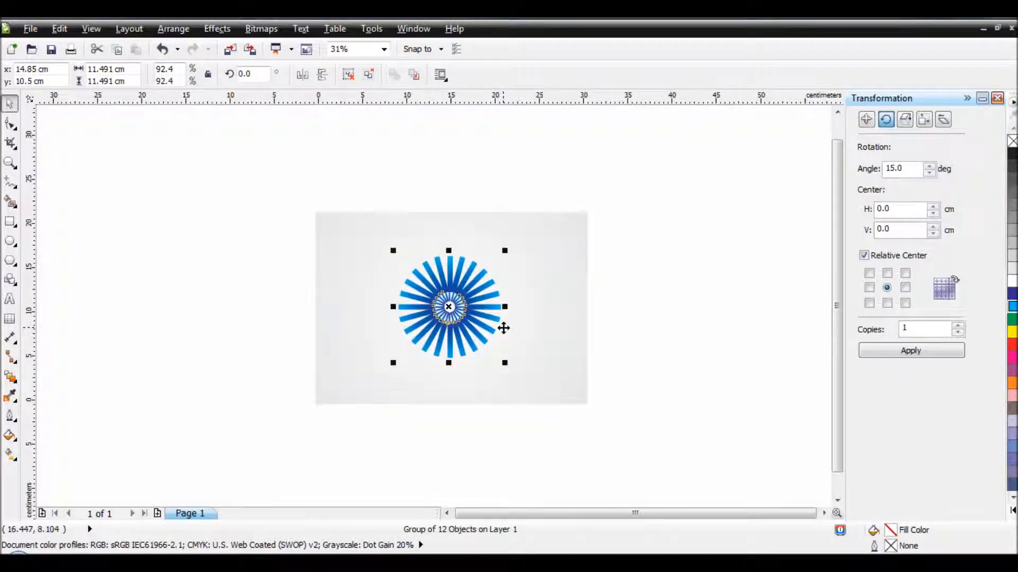
Enlarge the outer radial group about its centre to about 14.7 cm across (118%) and rotate it to 4.1°
scroll(479, 303, up, 1)
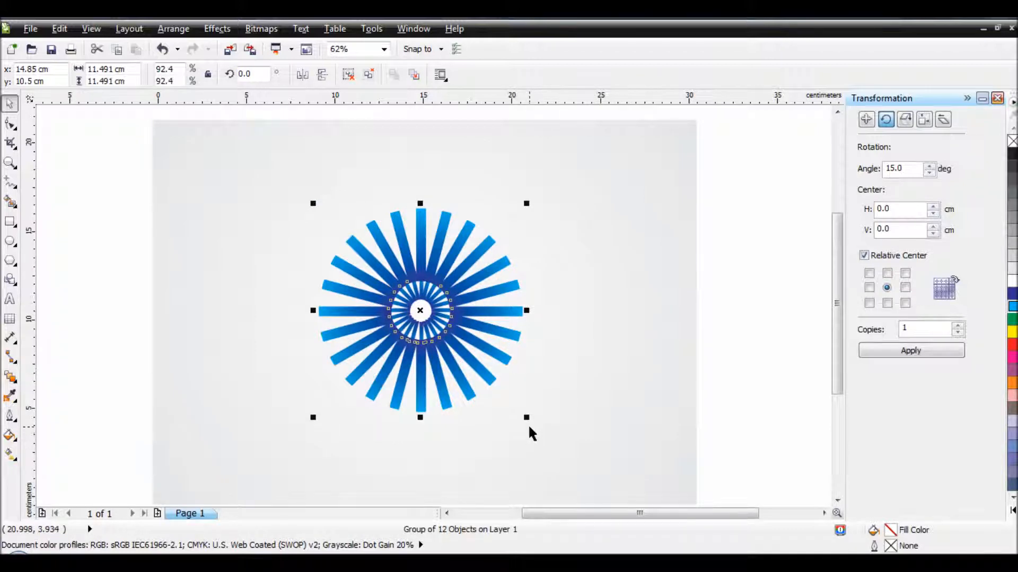
drag(526, 418, 552, 470)
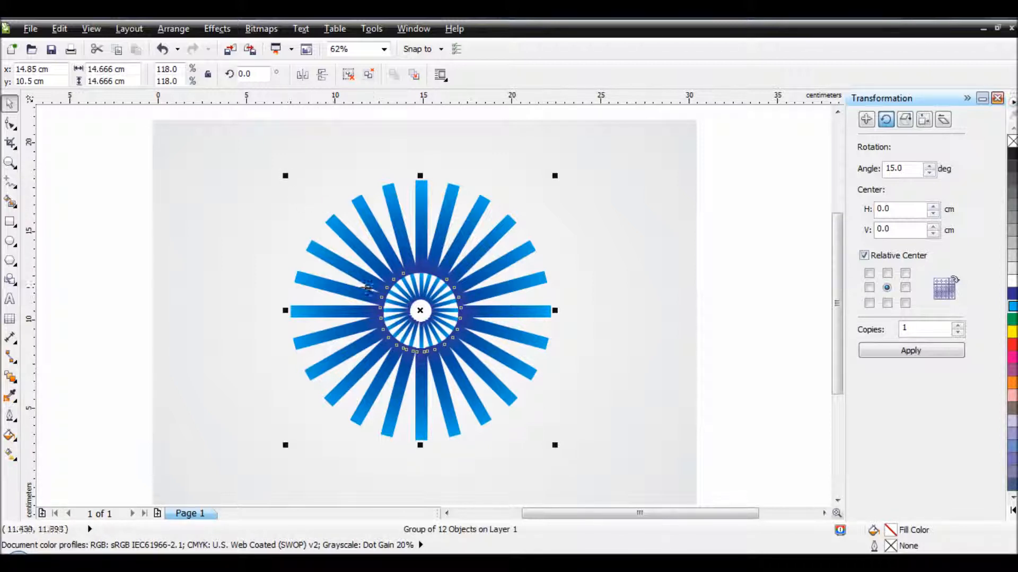
click(381, 242)
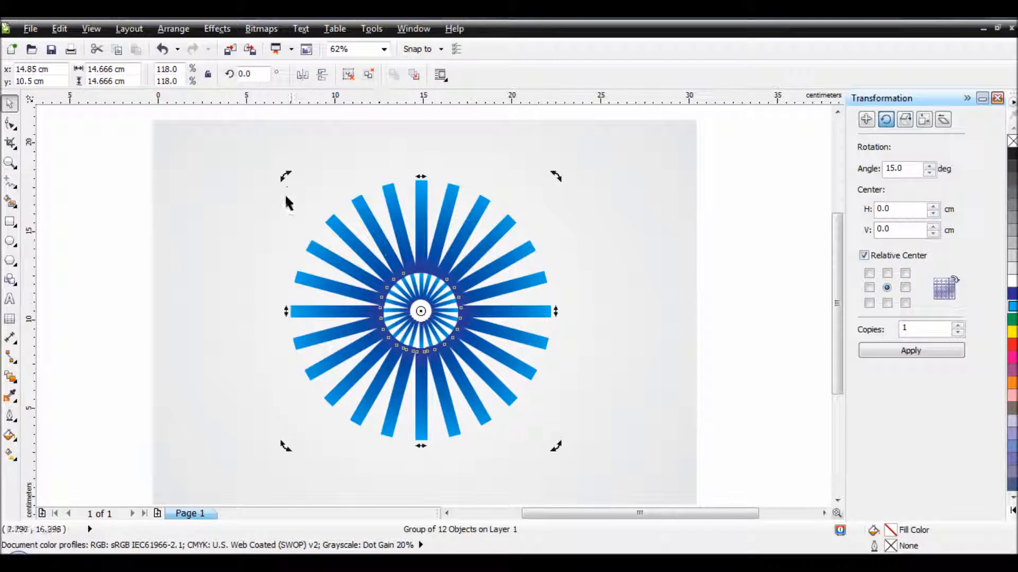
drag(286, 178, 268, 177)
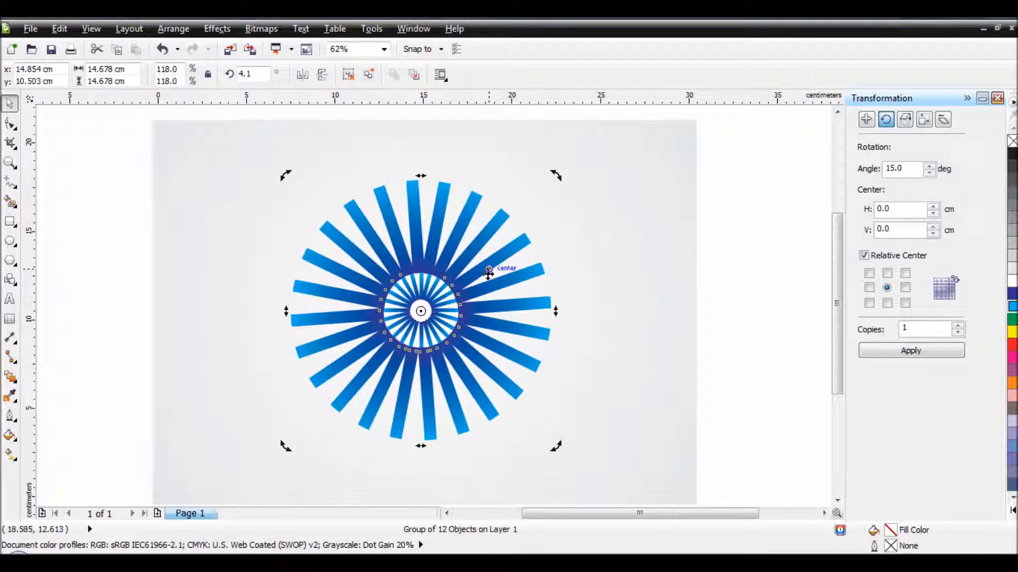
scroll(452, 305, up, 2)
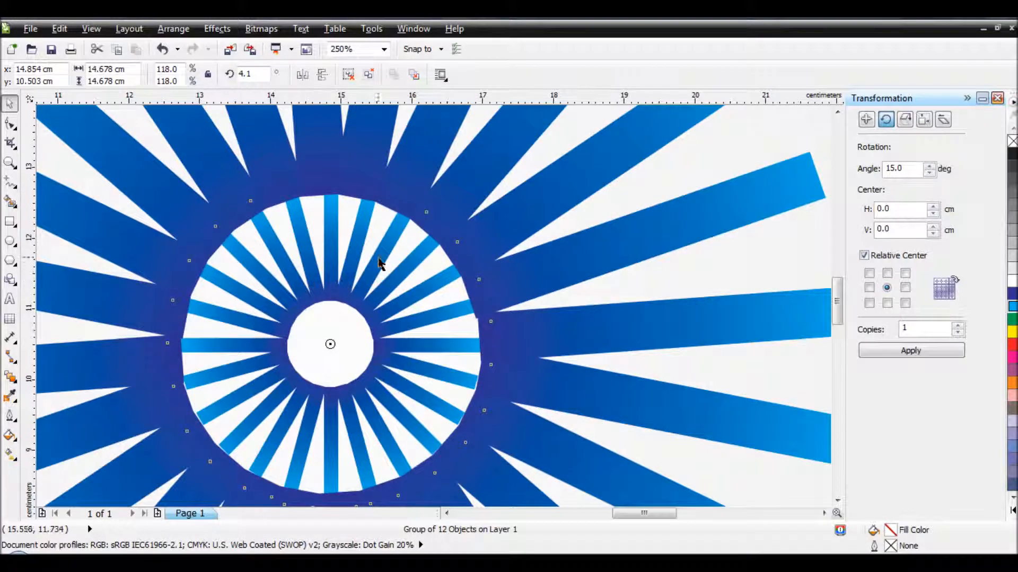
scroll(403, 256, down, 2)
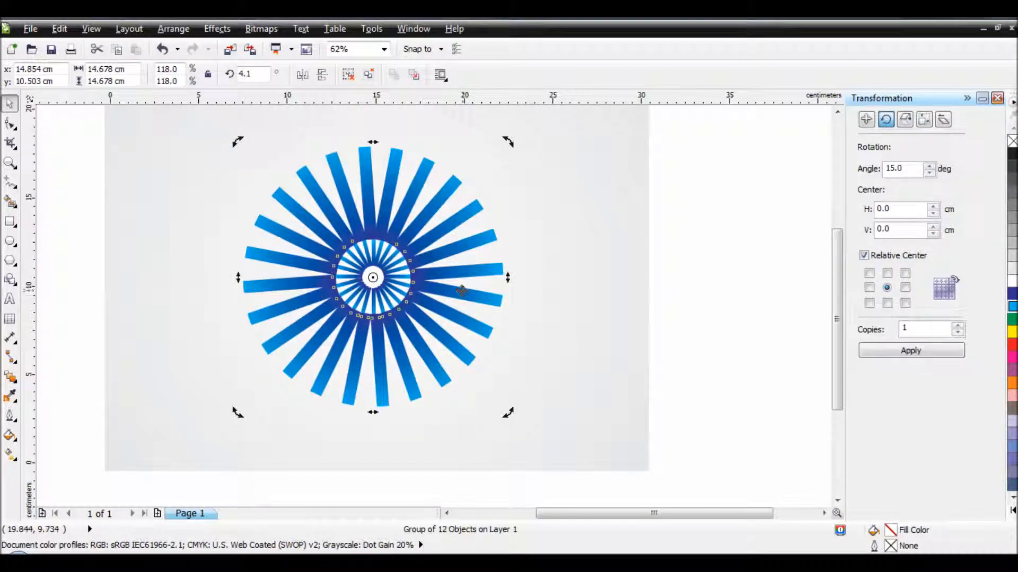
Select the small inner radial group around the hole and bring it to the front of the page
click(556, 249)
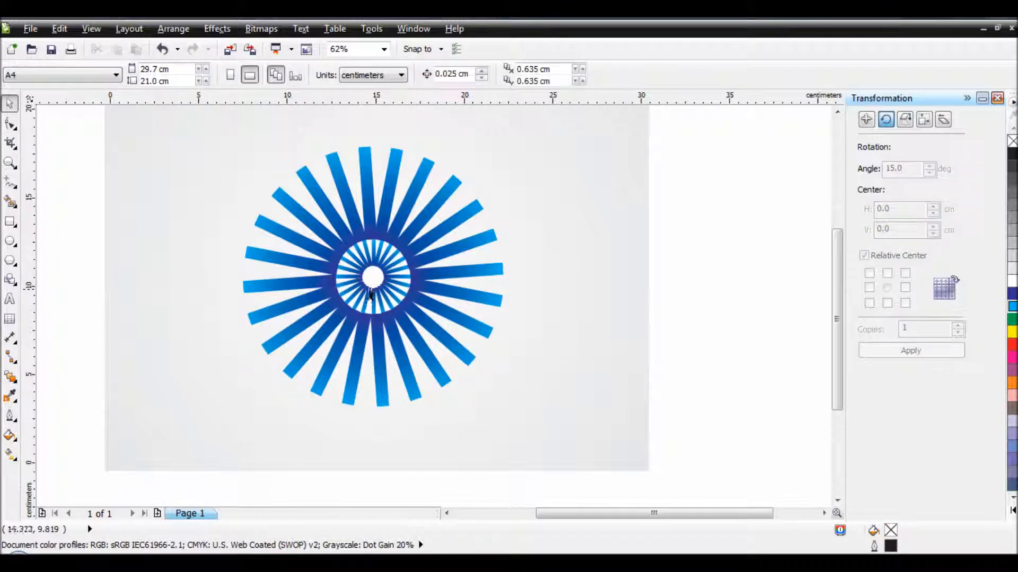
click(388, 279)
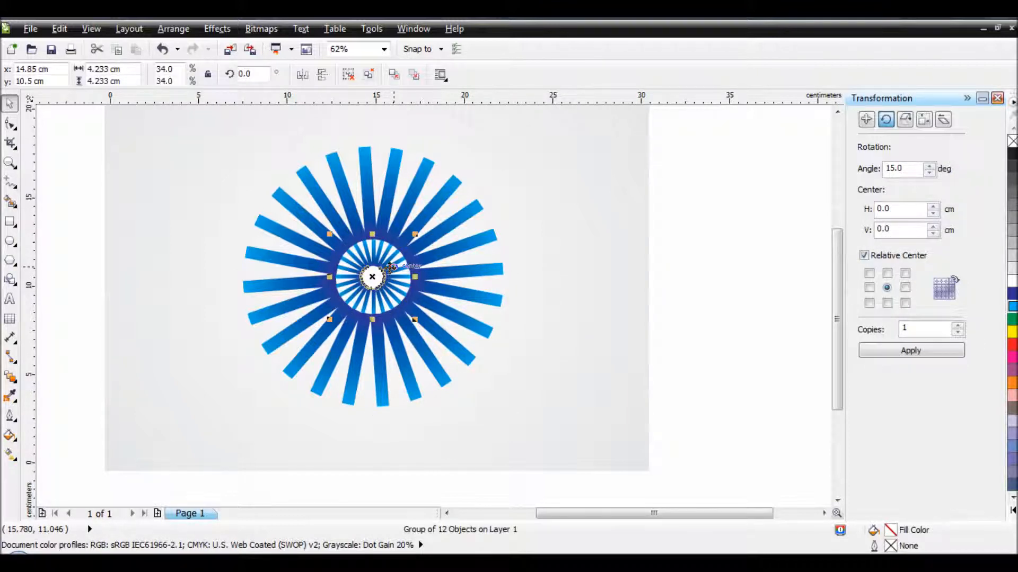
right_click(391, 275)
mouse_move(536, 189)
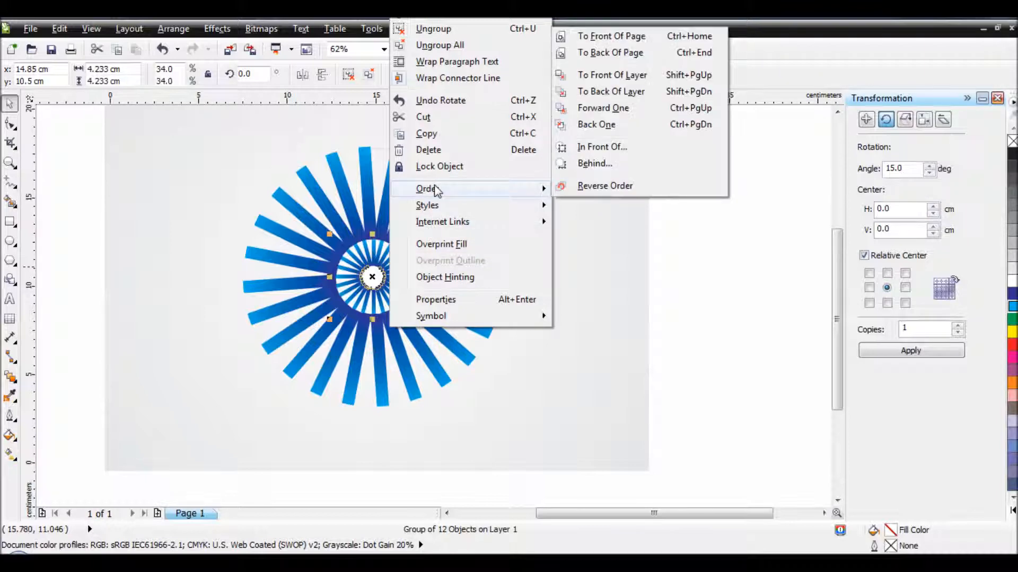
click(599, 51)
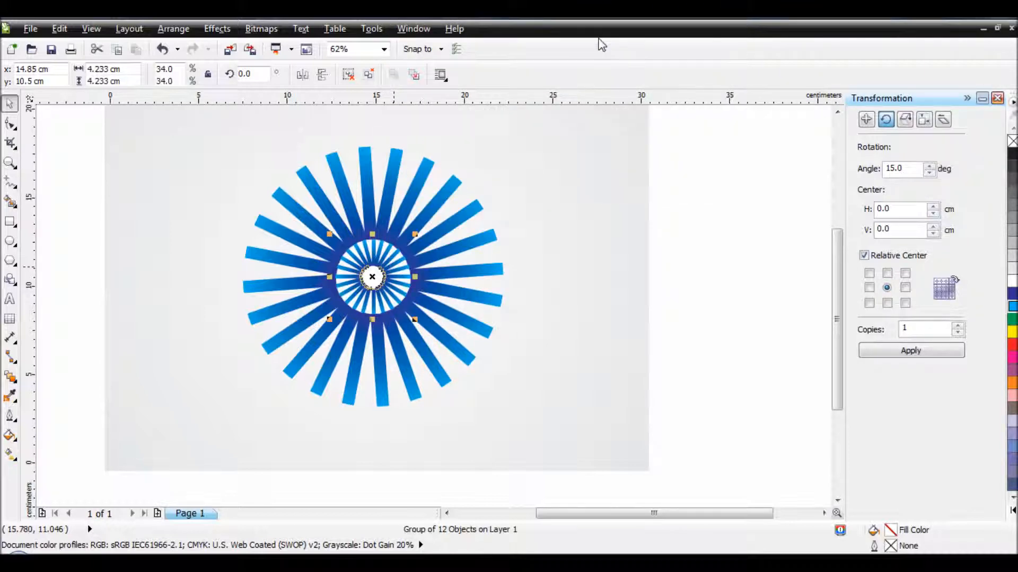
Enlarge the inner radial group about its centre to about 8.4 cm across (67.2%)
scroll(371, 260, up, 2)
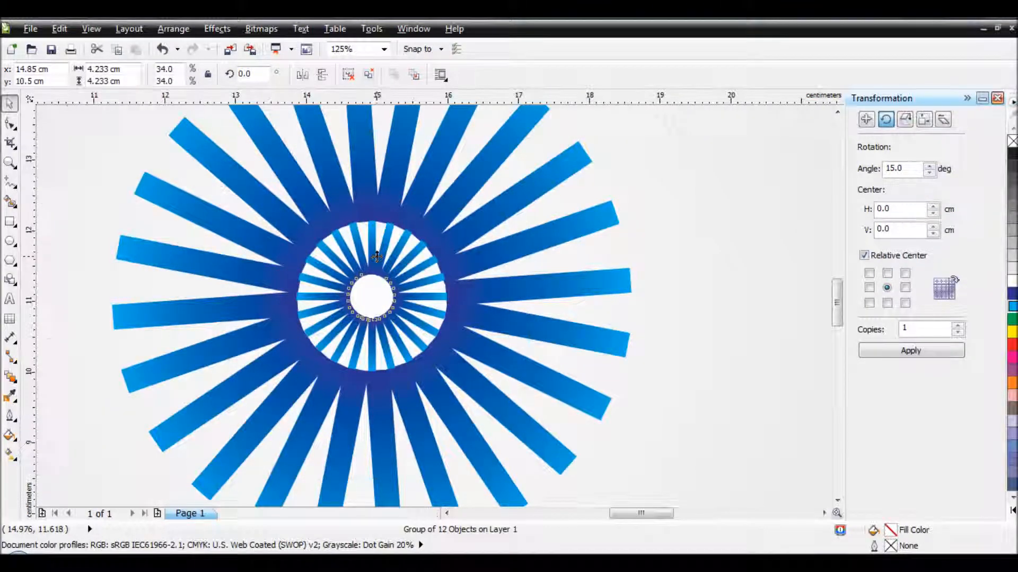
scroll(378, 260, down, 1)
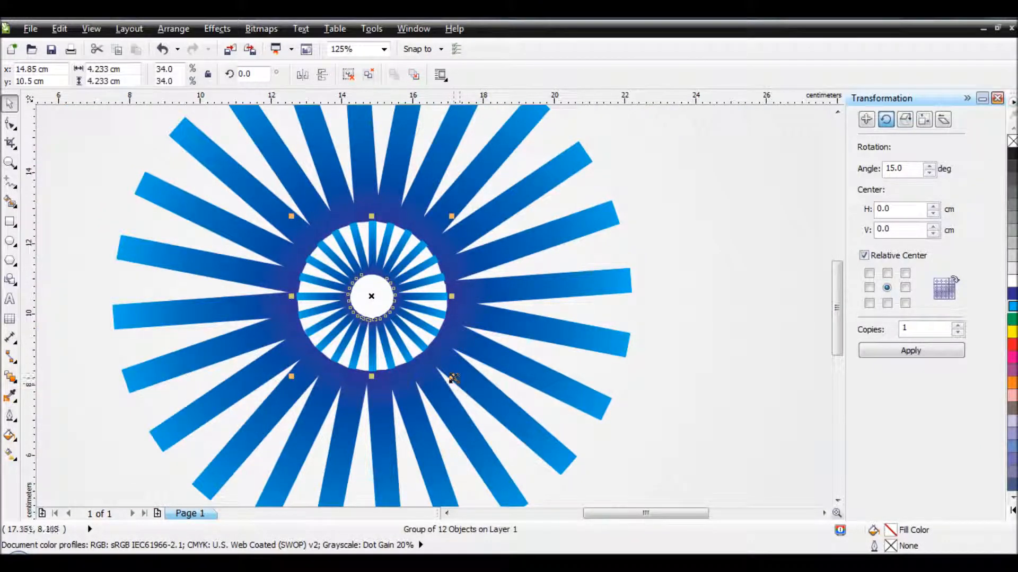
drag(451, 377, 527, 497)
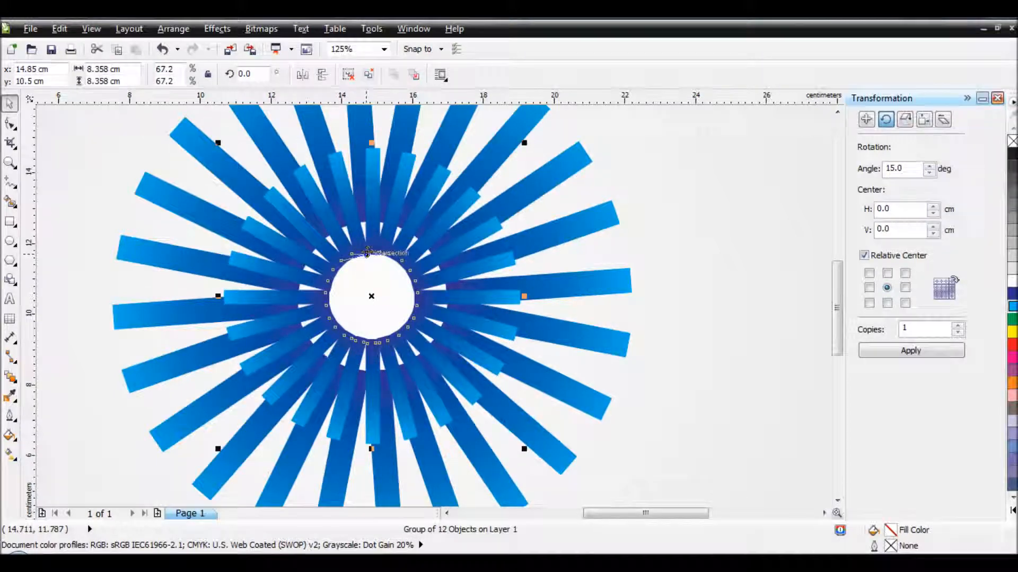
scroll(368, 256, down, 2)
scroll(367, 253, up, 1)
scroll(367, 253, up, 1)
scroll(371, 271, down, 1)
Rotate the inner radial group to 356.9° so its bars fall between the outer bars
click(371, 273)
scroll(373, 213, up, 1)
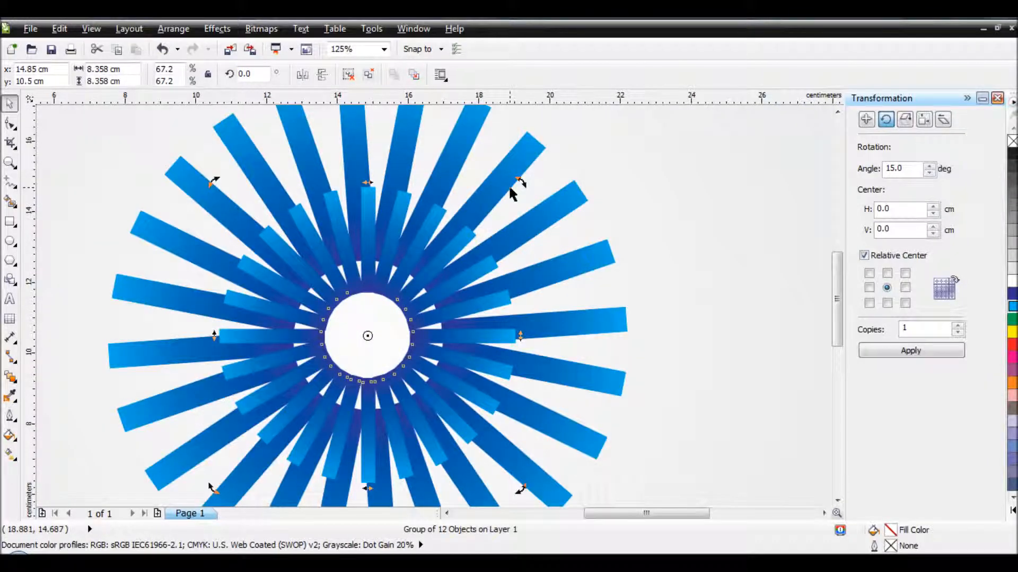
scroll(508, 184, up, 1)
drag(527, 182, 543, 201)
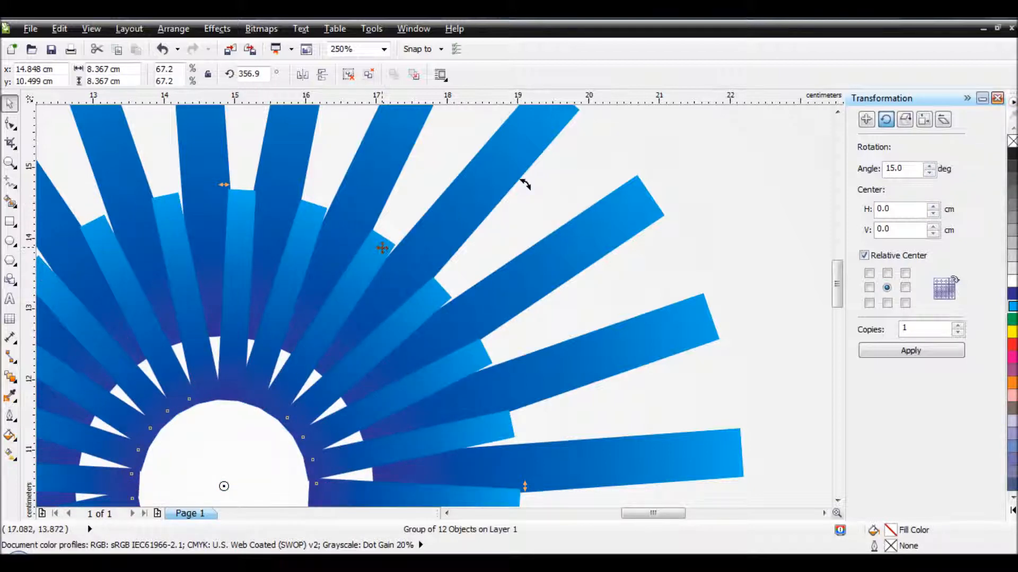
scroll(380, 239, down, 2)
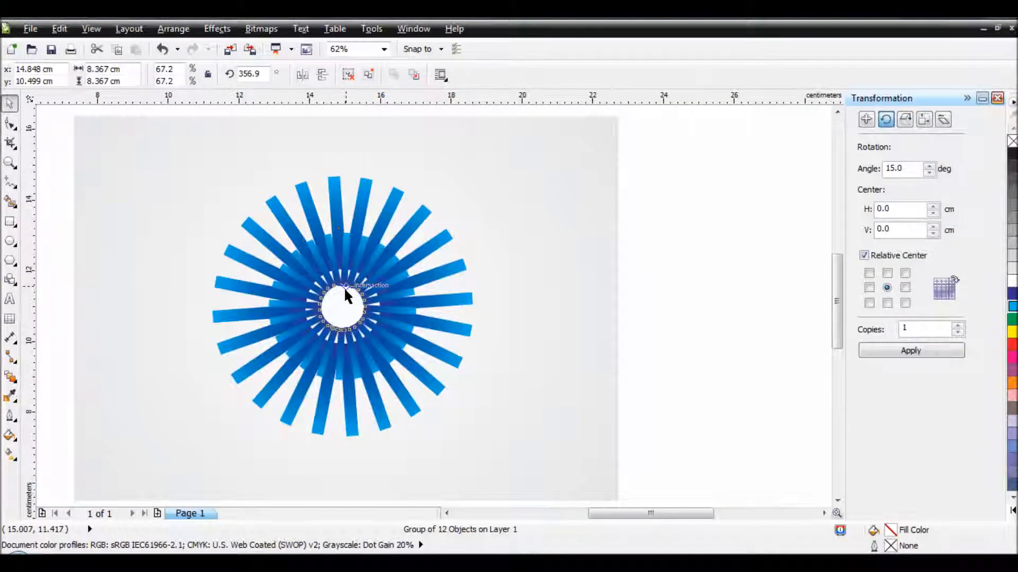
scroll(345, 290, up, 1)
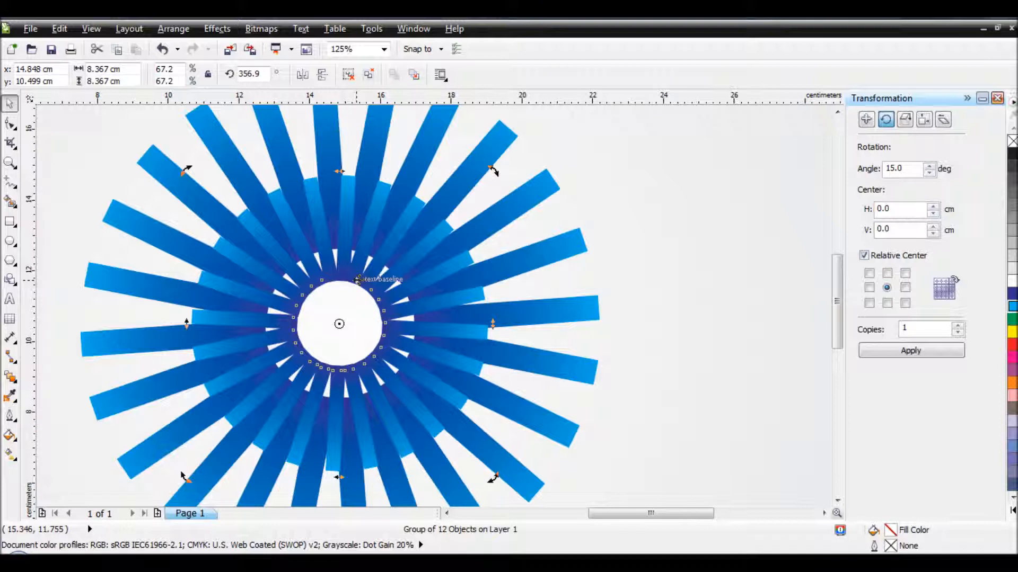
Reselect the inner radial group and enlarge it about its centre to about 10.2 cm across (81.8%)
click(355, 327)
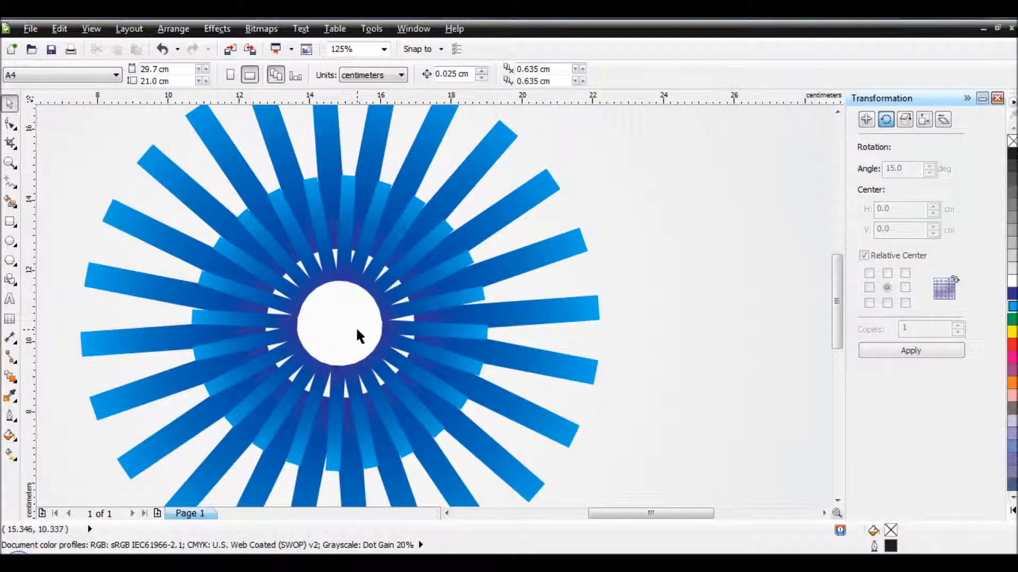
click(390, 281)
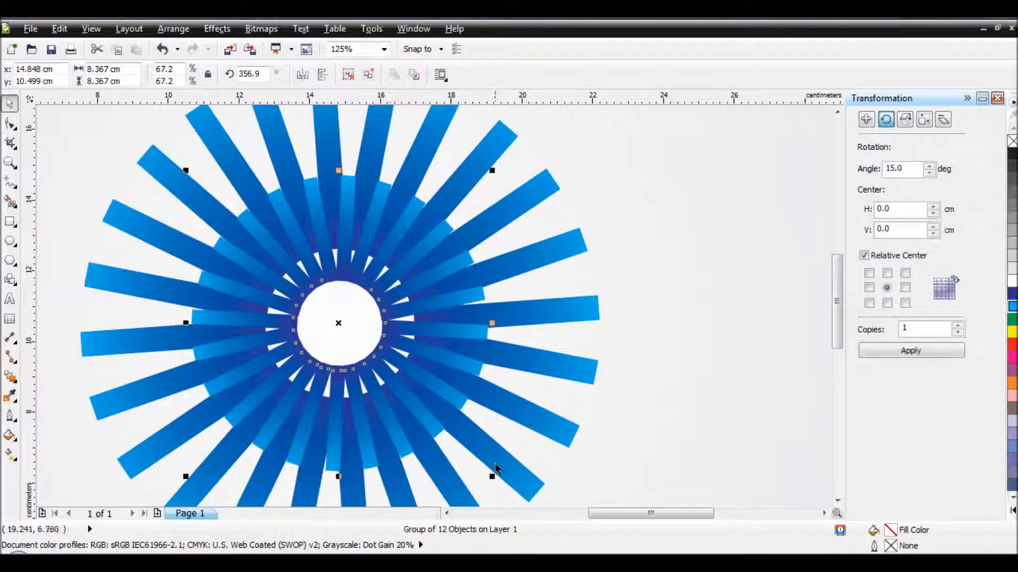
drag(492, 477, 527, 479)
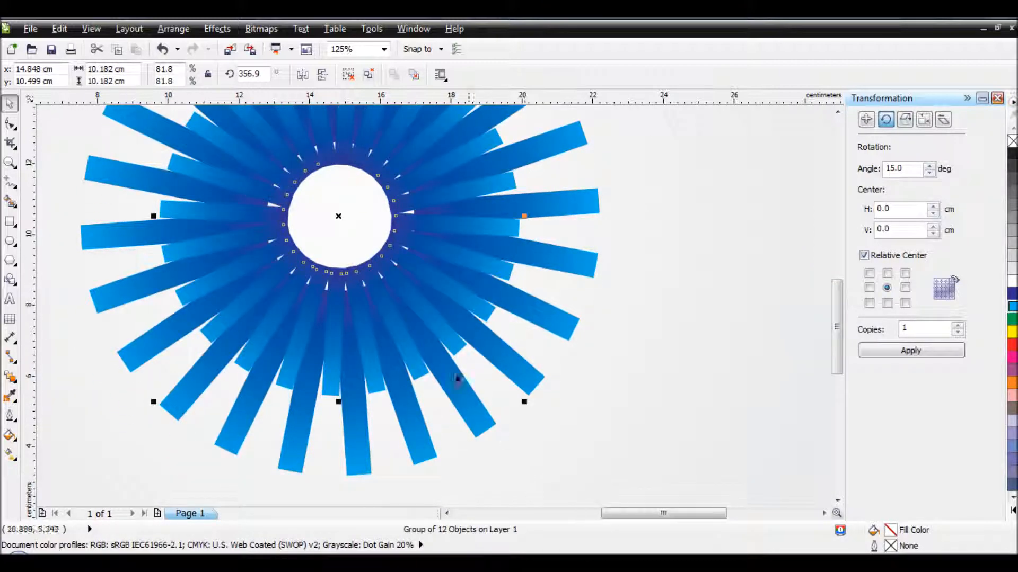
scroll(413, 320, down, 1)
click(240, 205)
scroll(239, 205, up, 2)
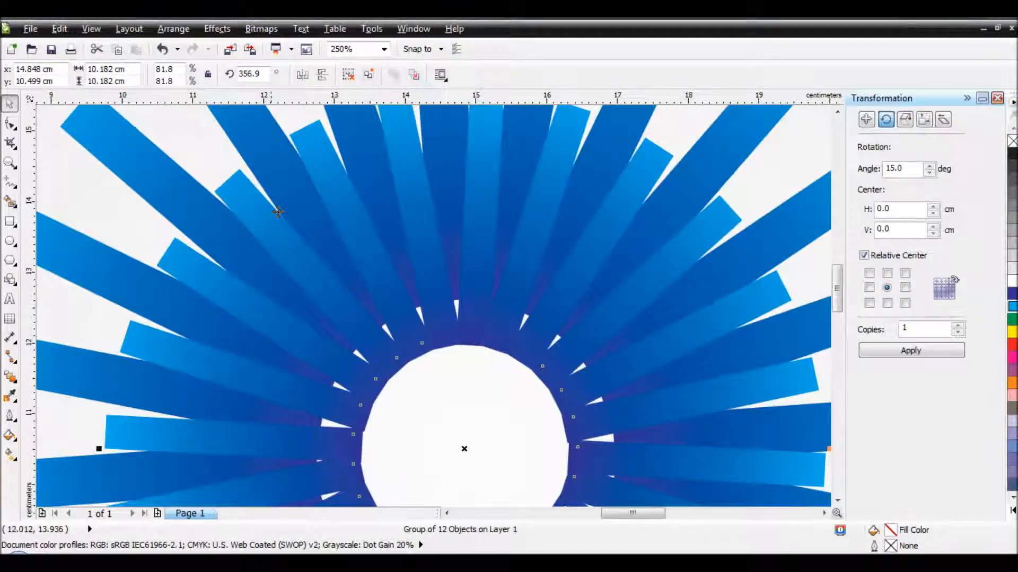
scroll(310, 220, down, 1)
scroll(402, 303, down, 1)
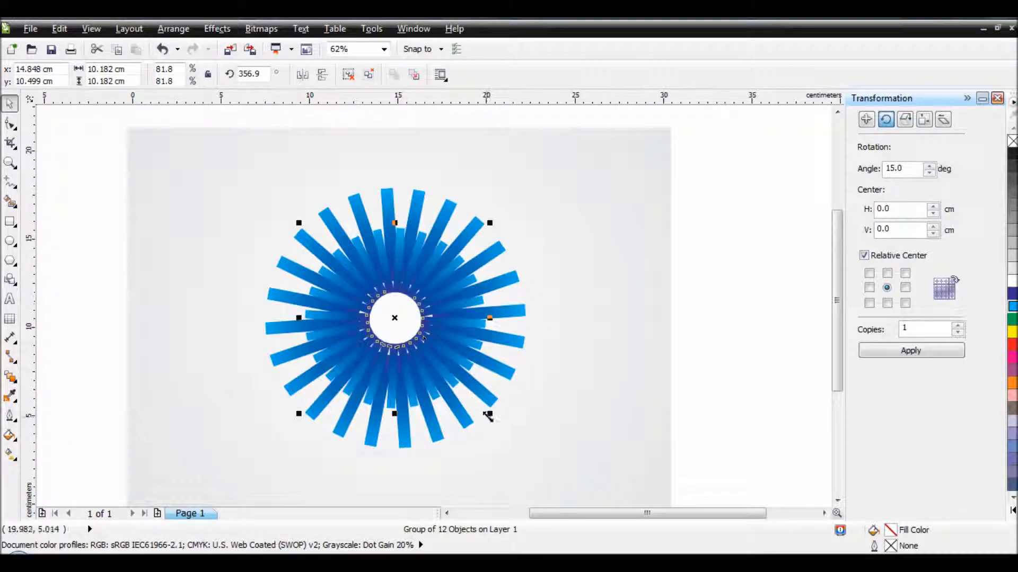
Make two smaller concentric copies of the inner radial group, about 6.7 cm and 5.2 cm across, and rotate the smallest to 4.5°
drag(488, 413, 467, 383)
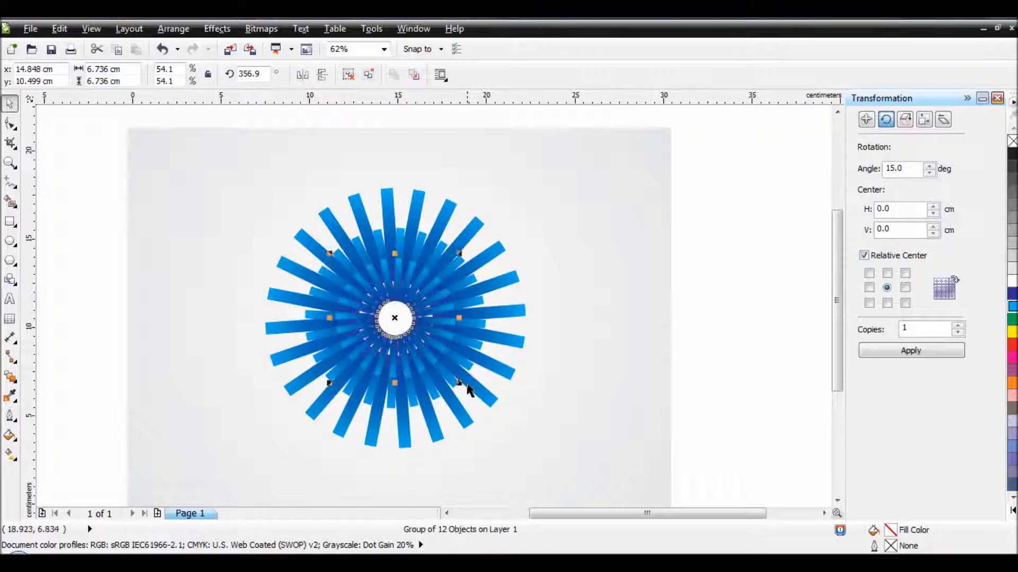
scroll(395, 297, up, 2)
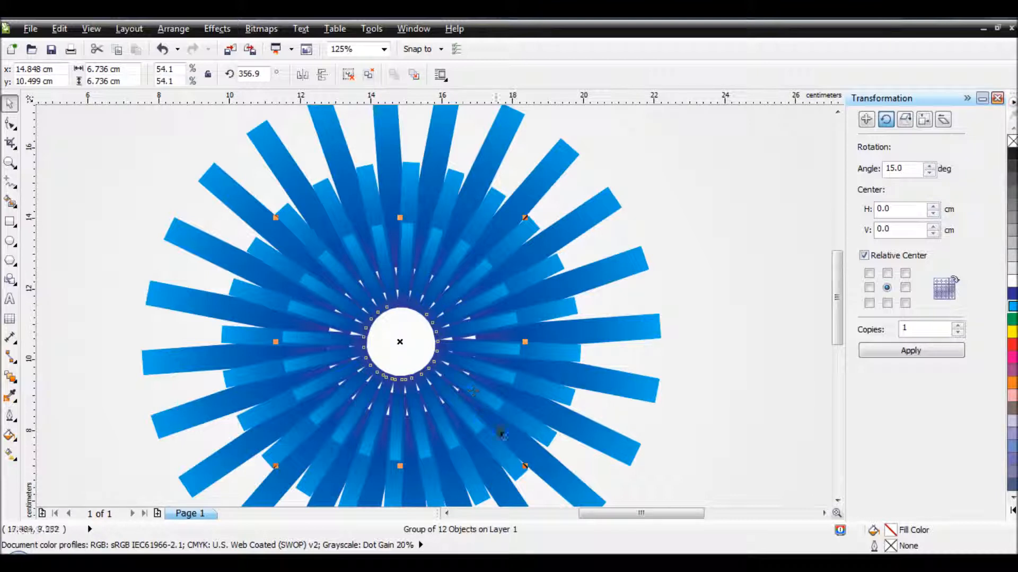
drag(525, 468, 498, 439)
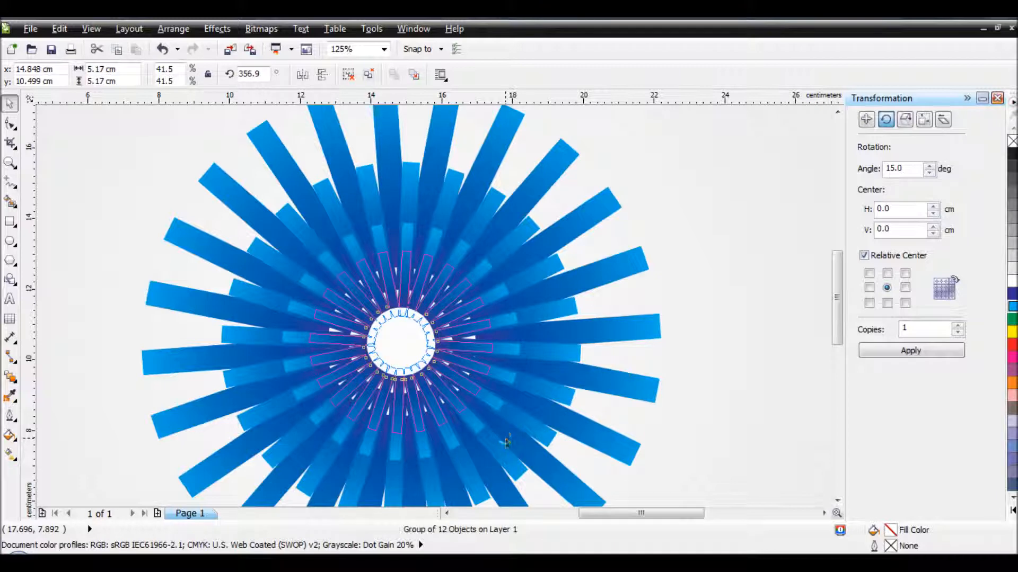
click(367, 298)
drag(306, 245, 293, 263)
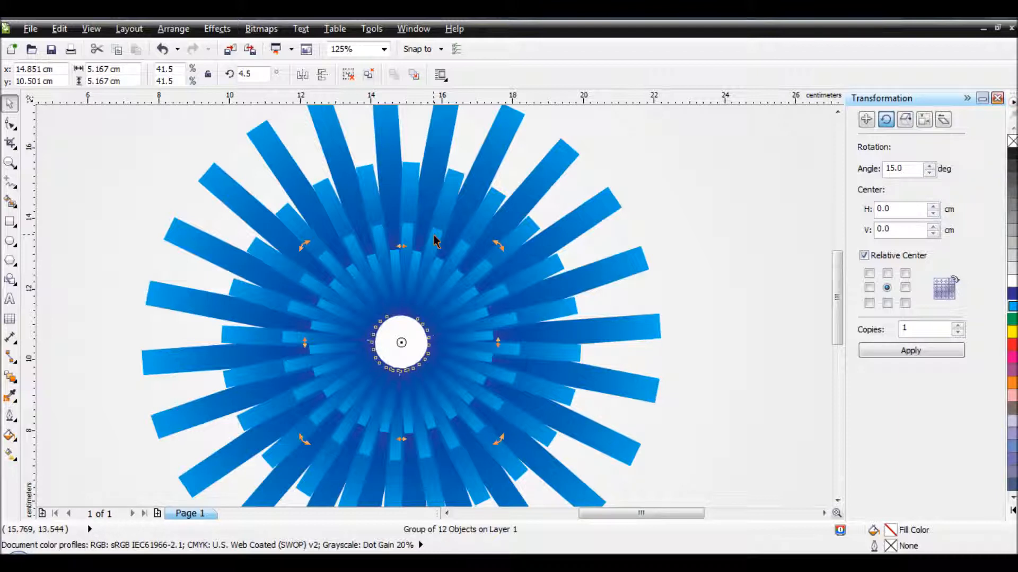
Enlarge the second-smallest radial group about its centre to about 7.6 cm across (60.7%) and rotate it to 348.8°
key(ctrl+z)
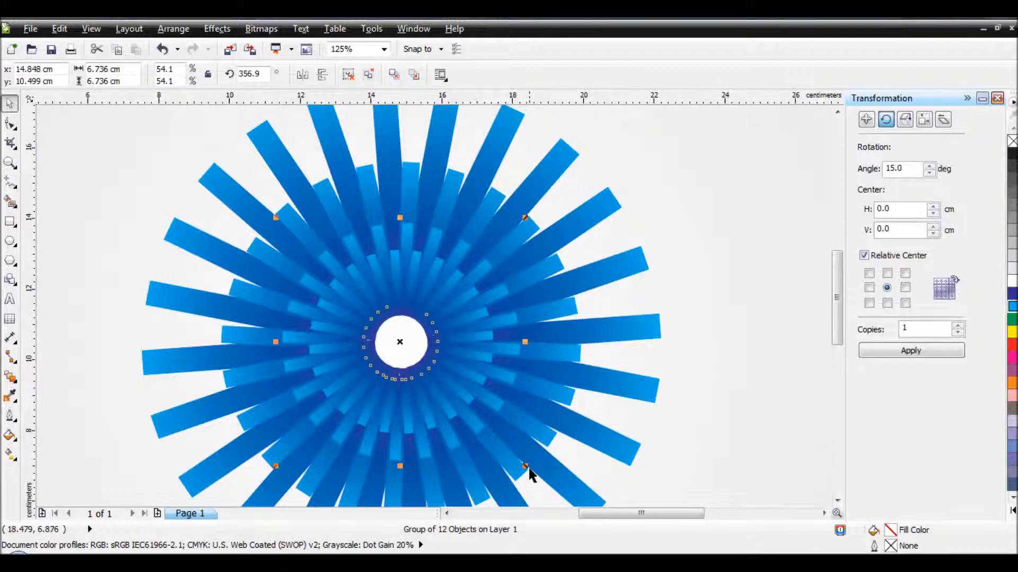
drag(525, 466, 538, 488)
click(434, 238)
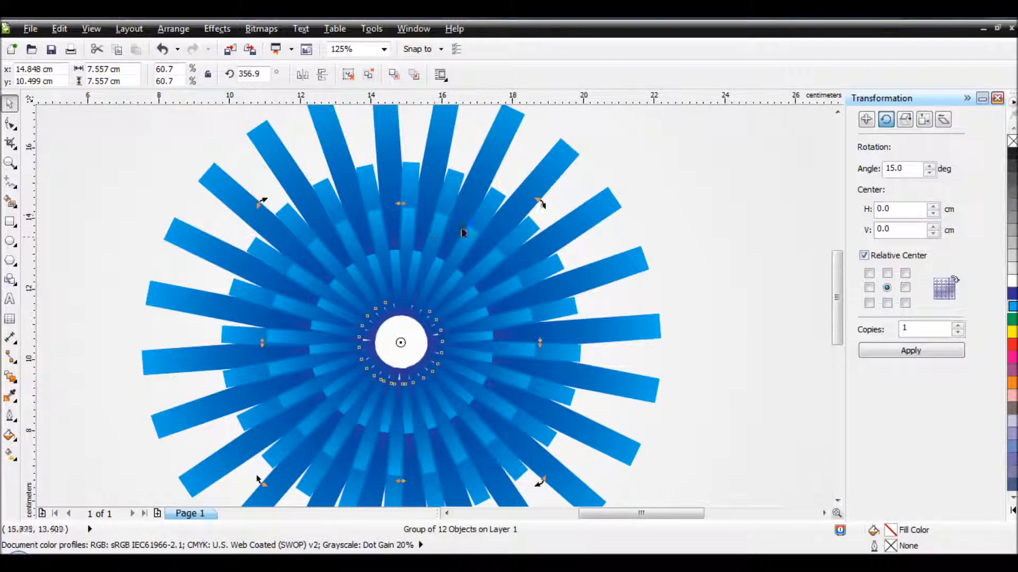
drag(539, 208, 559, 228)
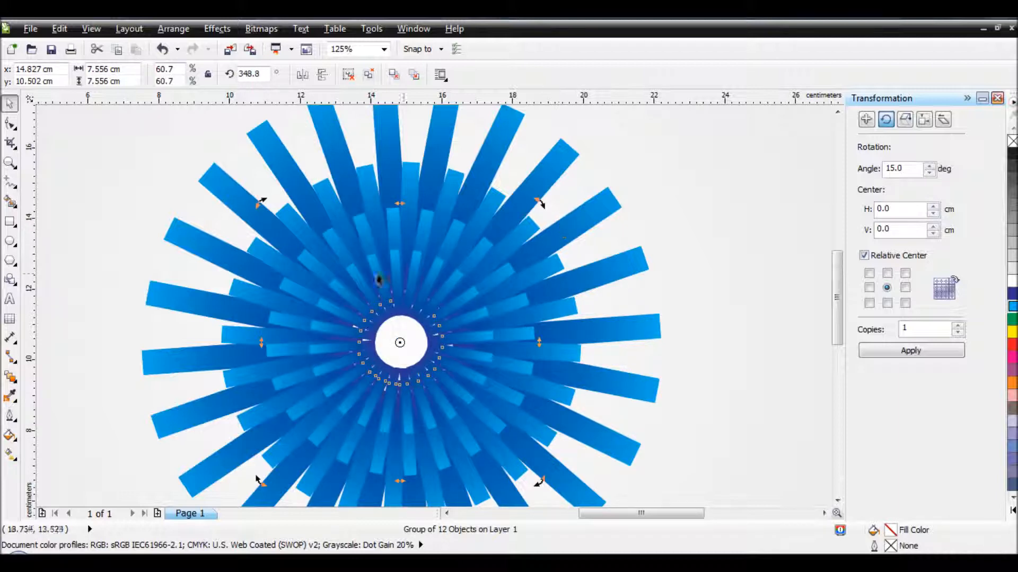
scroll(378, 281, down, 2)
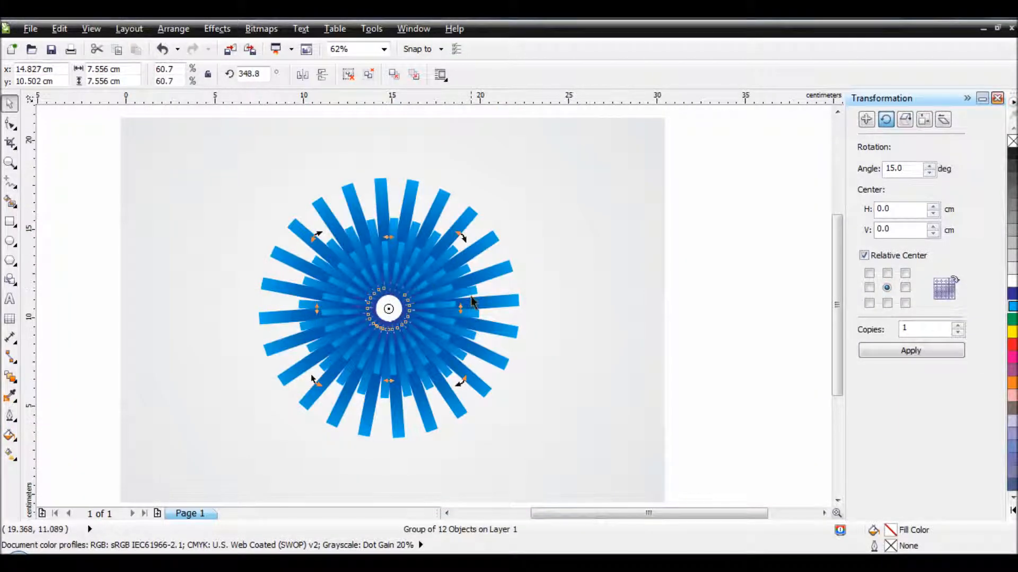
Make a smaller concentric copy of the outermost radial group, scaled to about 12.4 cm across (99.5%)
click(467, 221)
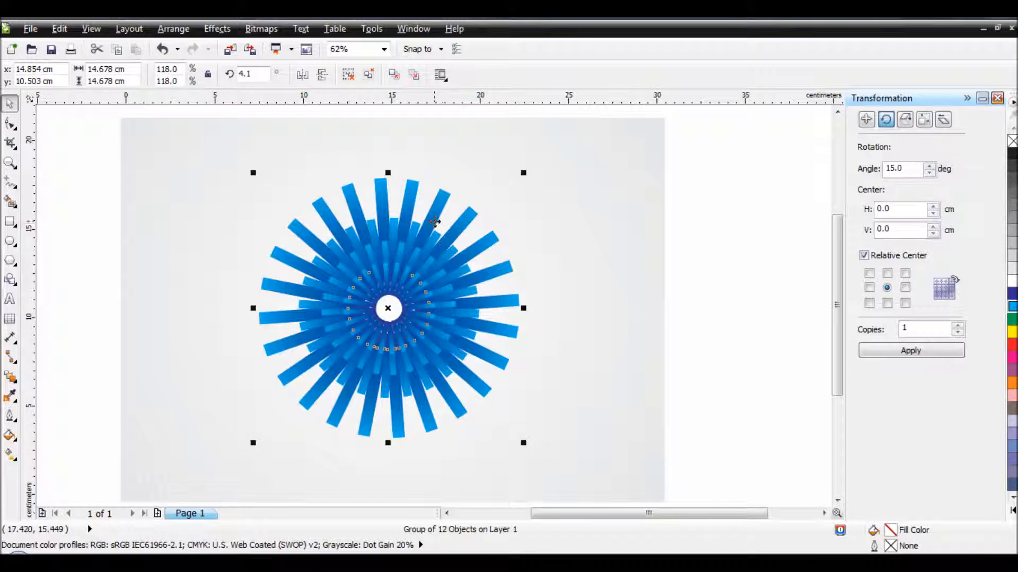
scroll(435, 221, up, 2)
scroll(435, 222, down, 2)
drag(524, 442, 517, 419)
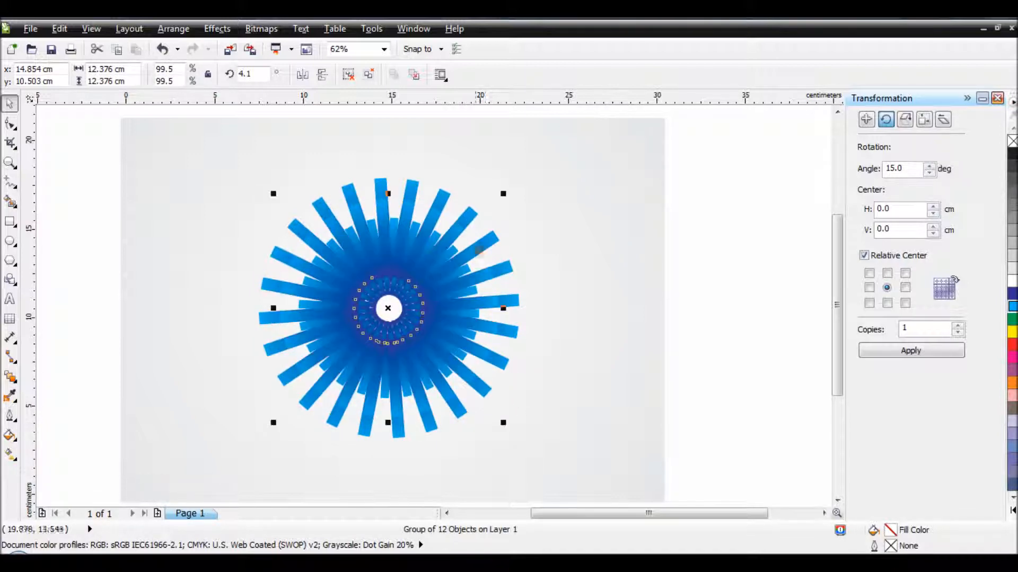
Rotate the 12.4 cm radial copy to 356.9° so its bars sit between the outermost bars
scroll(476, 243, up, 1)
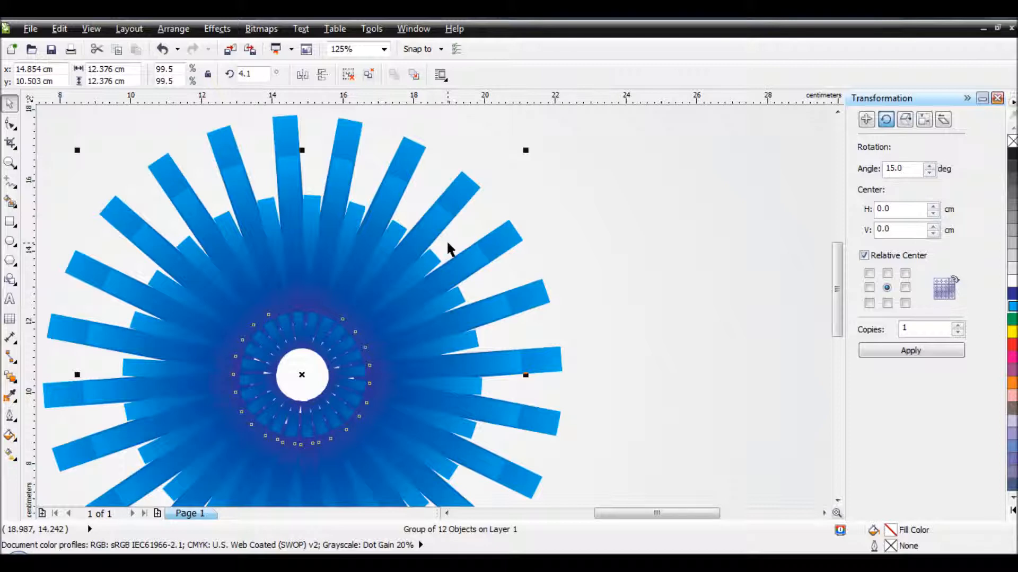
click(437, 224)
drag(527, 152, 545, 183)
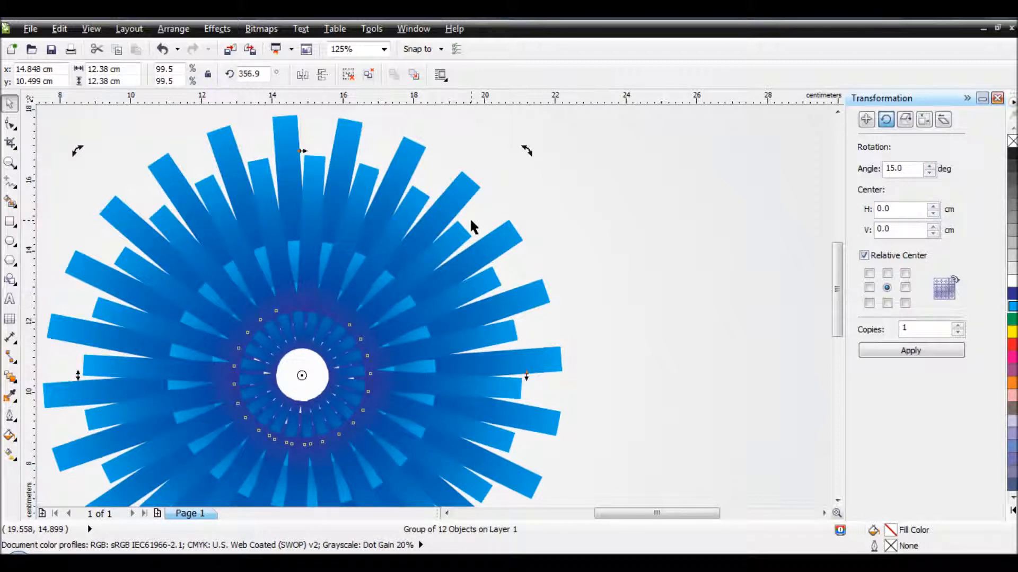
scroll(470, 218, down, 1)
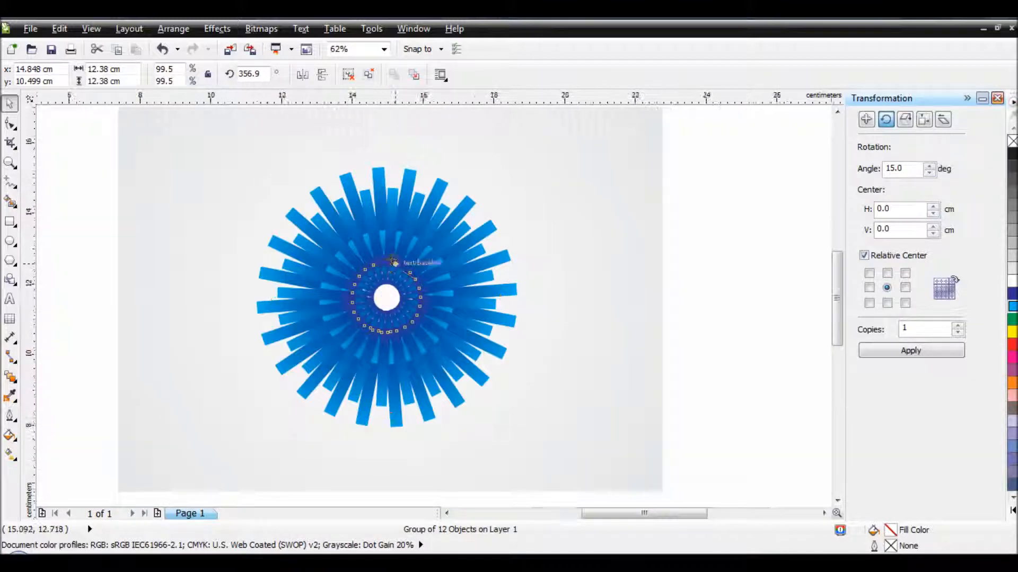
Bring the three inner radial groups to the front of the page so they lie above the larger groups
scroll(391, 260, up, 2)
scroll(392, 260, down, 1)
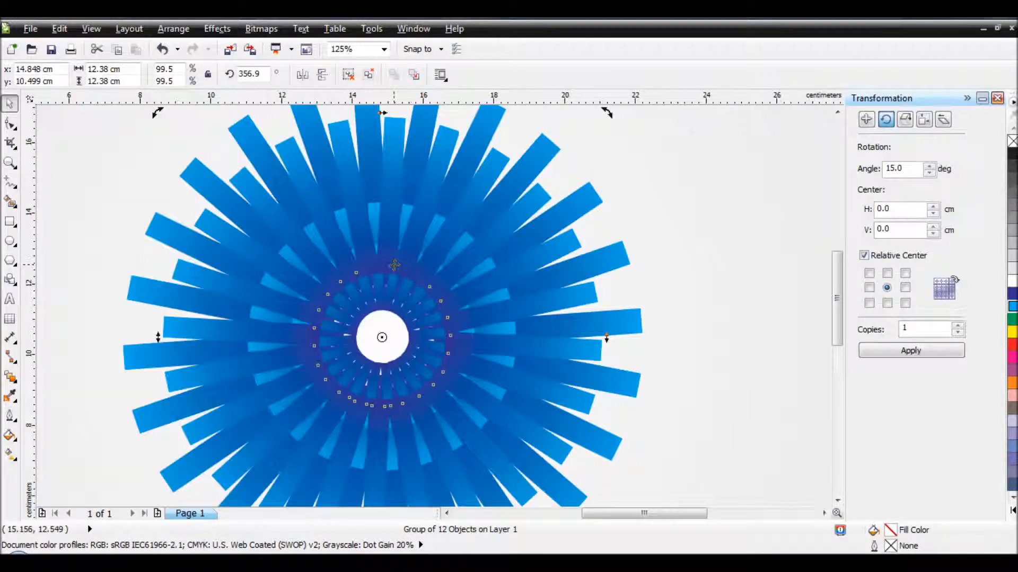
scroll(394, 265, down, 1)
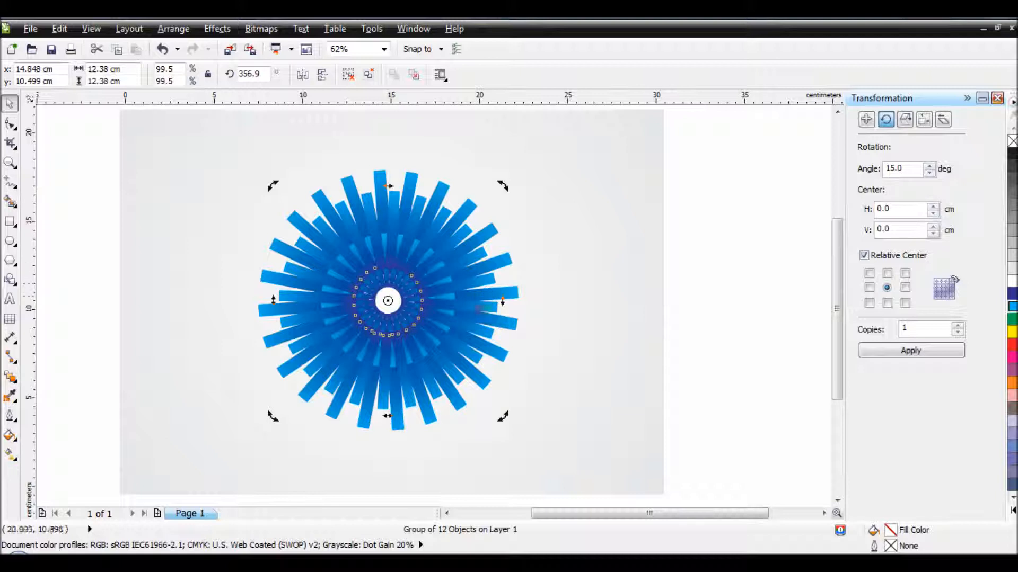
click(544, 268)
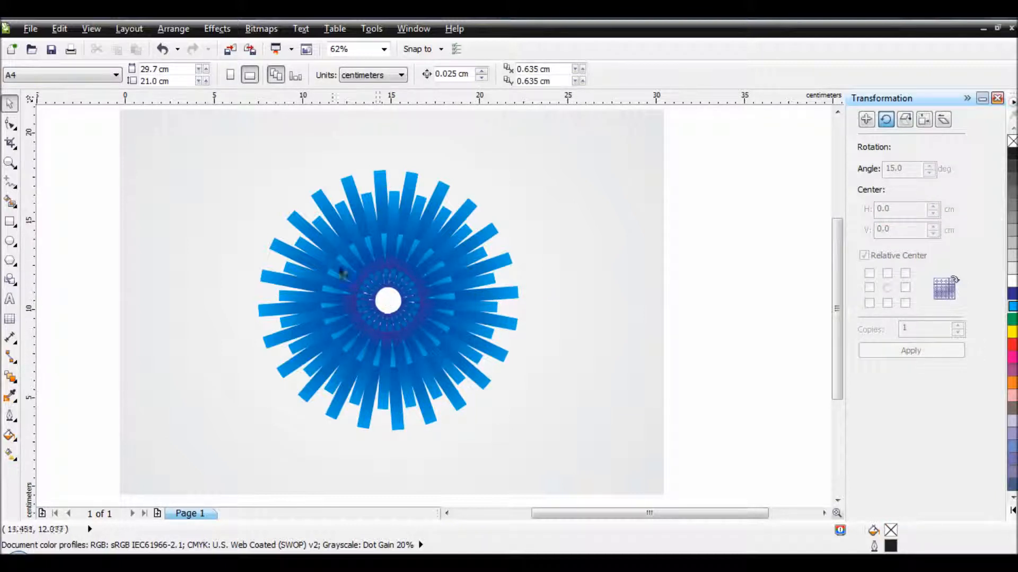
drag(194, 181, 484, 392)
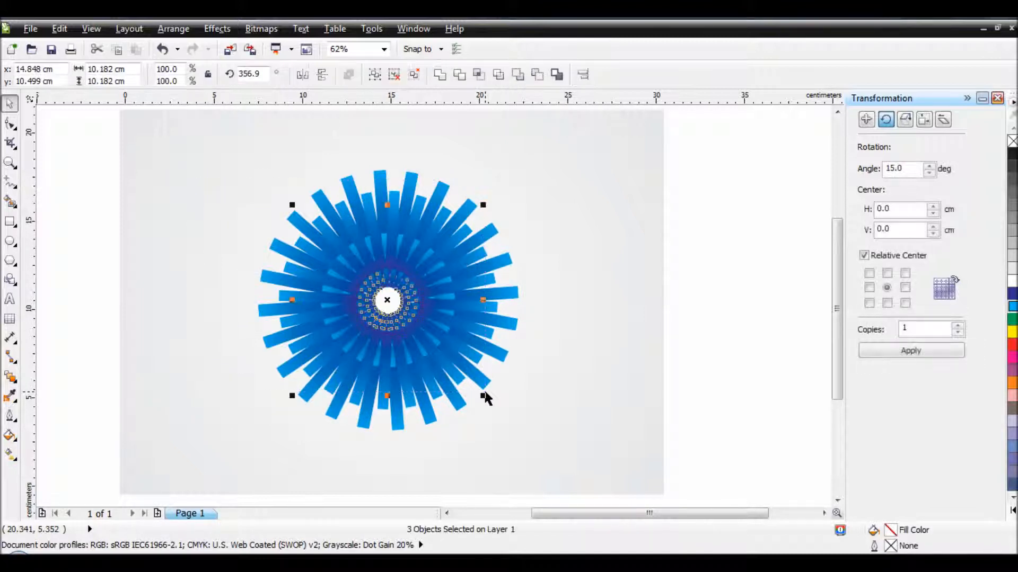
right_click(389, 301)
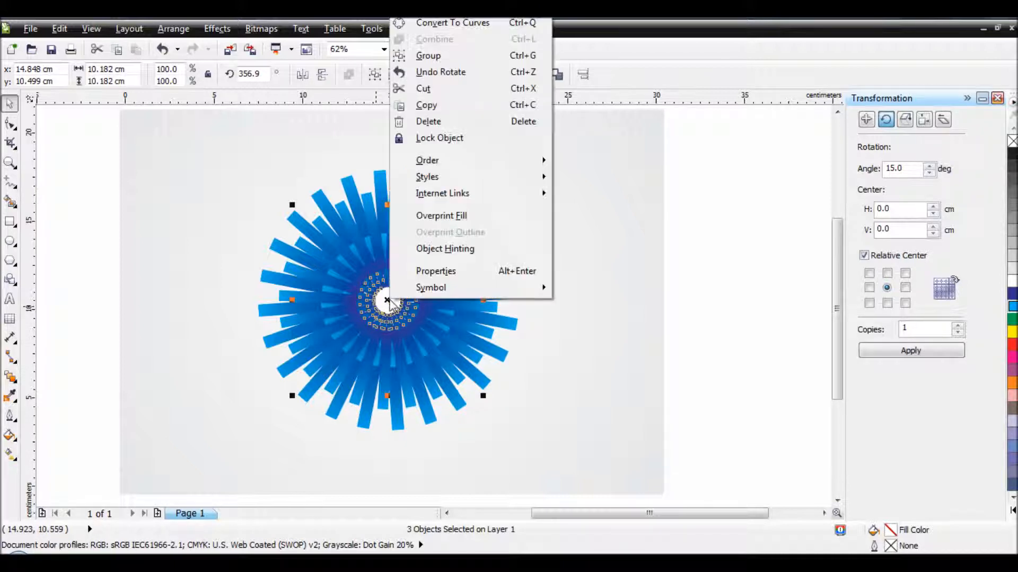
mouse_move(457, 164)
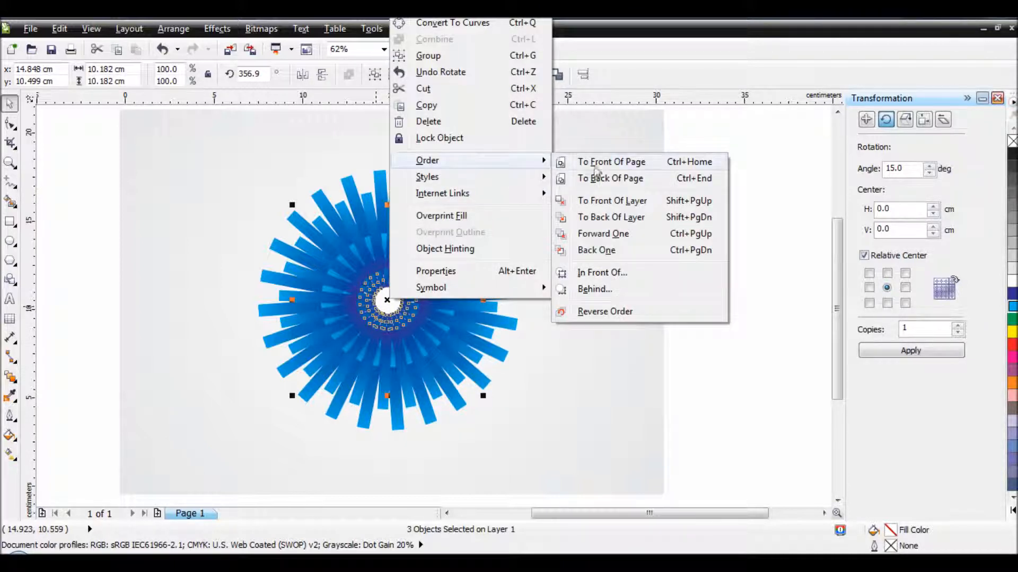
click(598, 177)
click(550, 229)
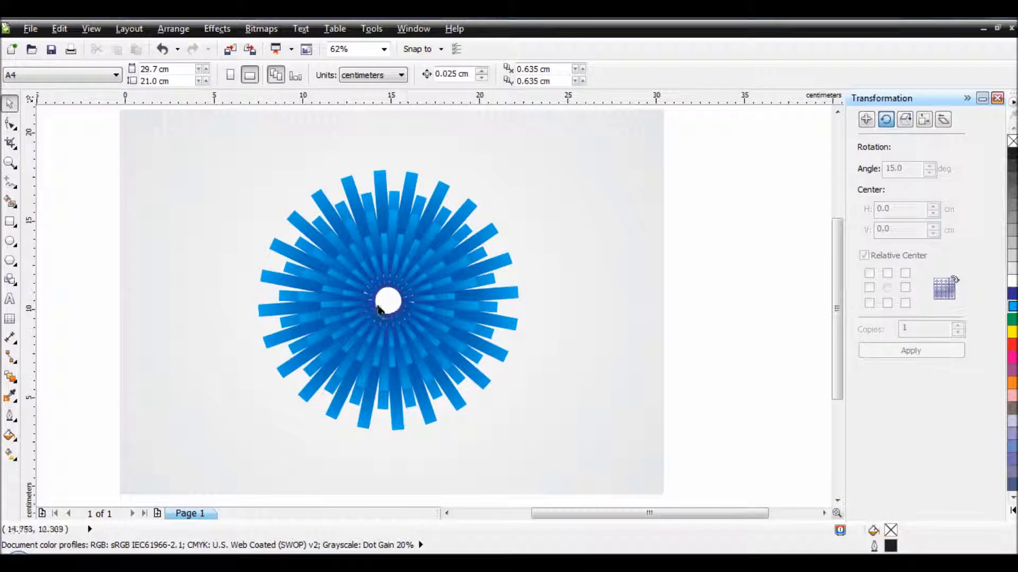
Rotate the smallest radial group to 11.8° so its bars sit between those of the next larger group
scroll(404, 263, up, 2)
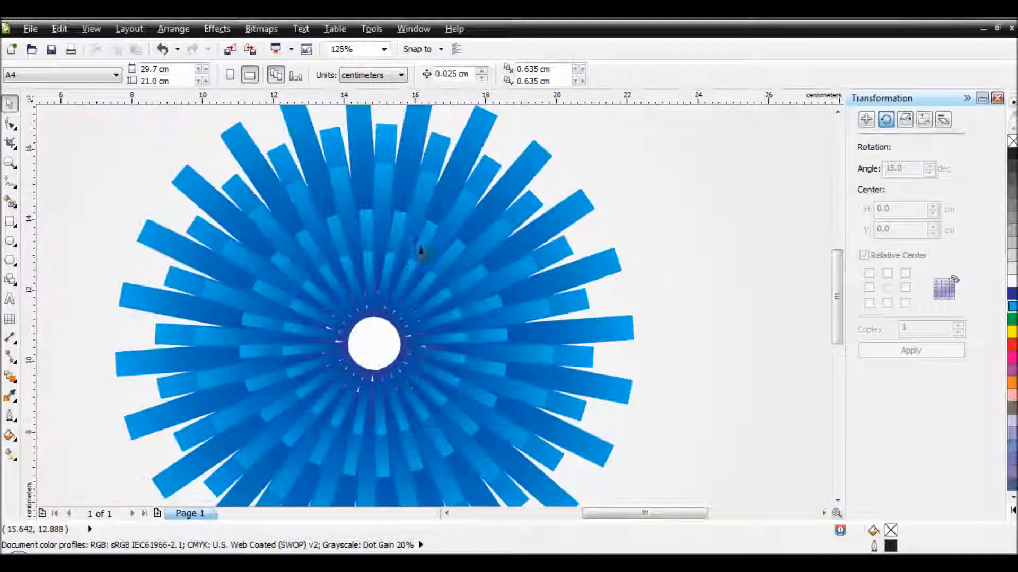
click(367, 262)
click(367, 262)
drag(272, 245, 264, 261)
scroll(451, 302, down, 2)
click(611, 266)
Make a smaller concentric copy of the innermost radial group, scaled to about 3.45 cm across (27.7%)
scroll(365, 302, up, 4)
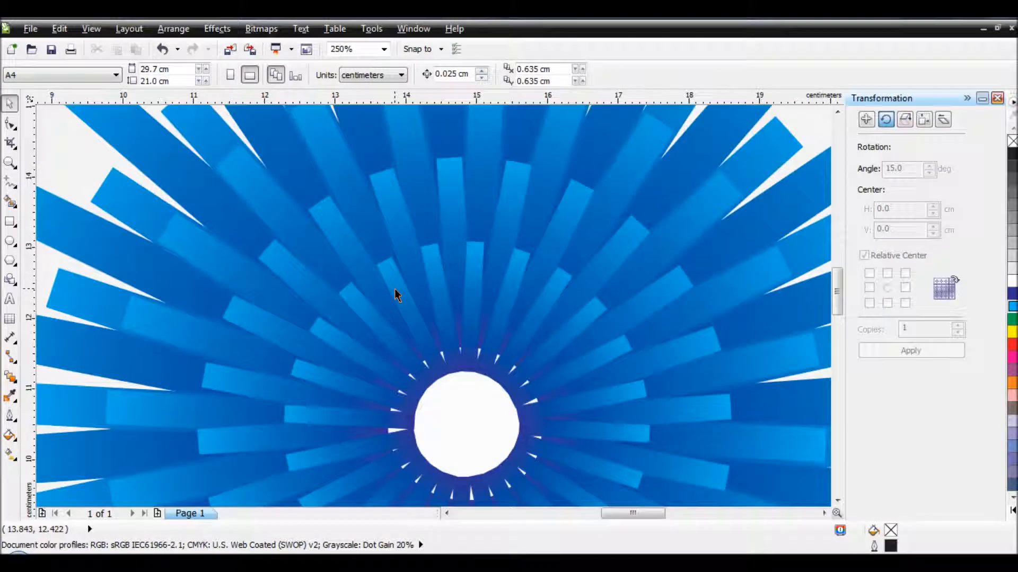
scroll(395, 290, down, 2)
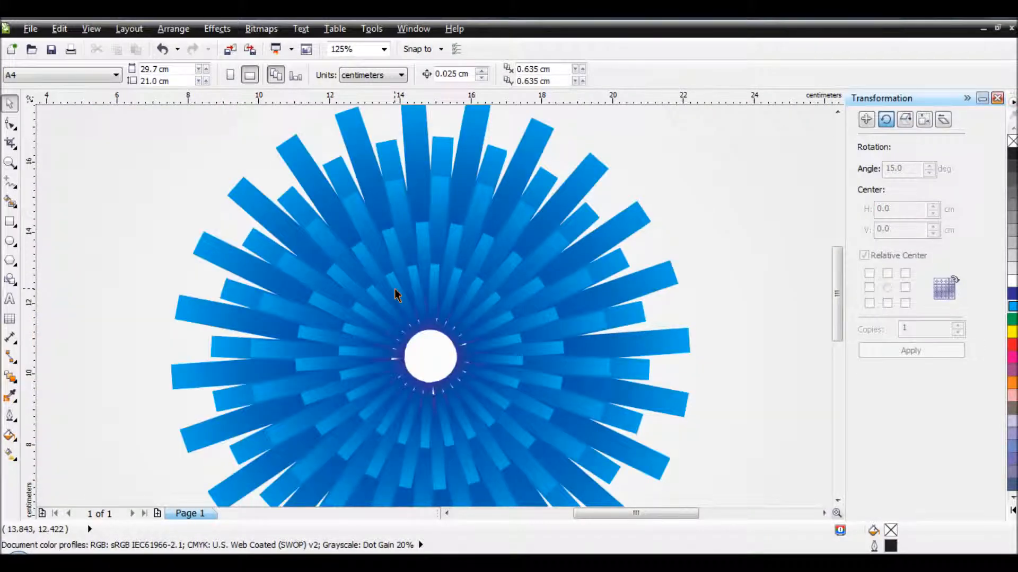
scroll(395, 289, down, 2)
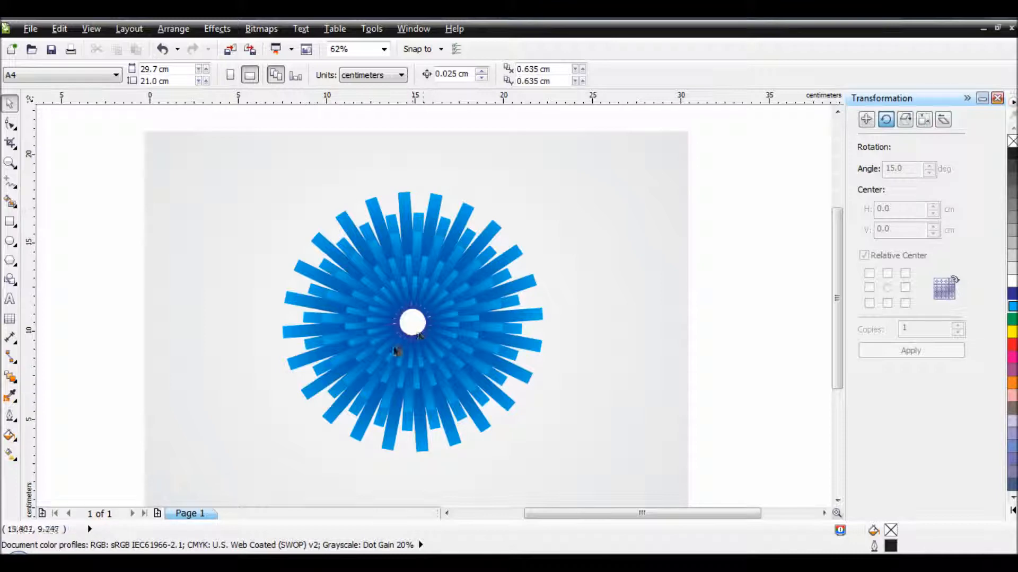
scroll(428, 326, up, 2)
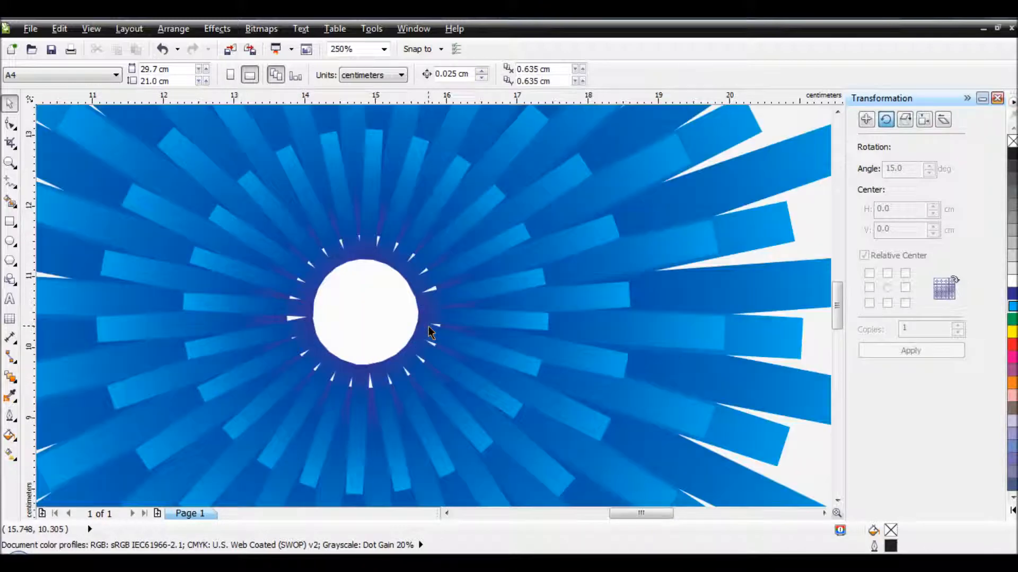
click(457, 300)
scroll(456, 300, down, 1)
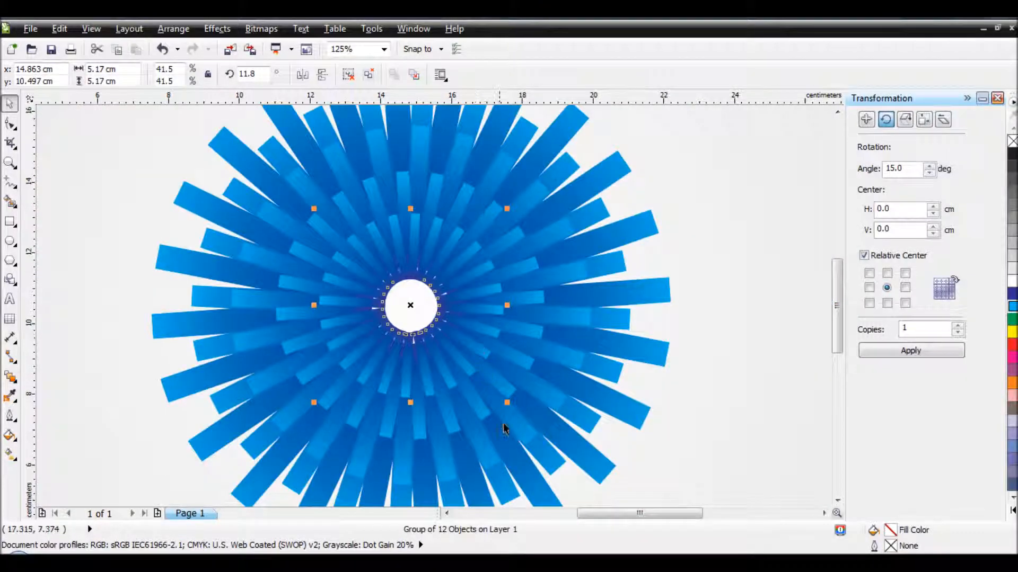
drag(507, 402, 486, 371)
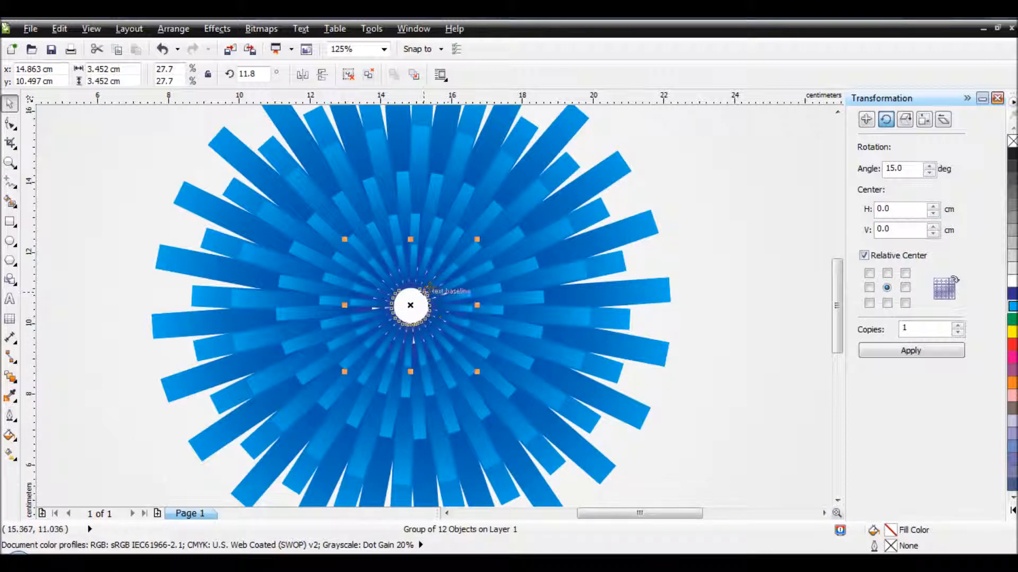
Rotate the 3.45 cm radial copy to 4.6° so its bars fall between the bars around it
click(428, 286)
drag(477, 240, 483, 248)
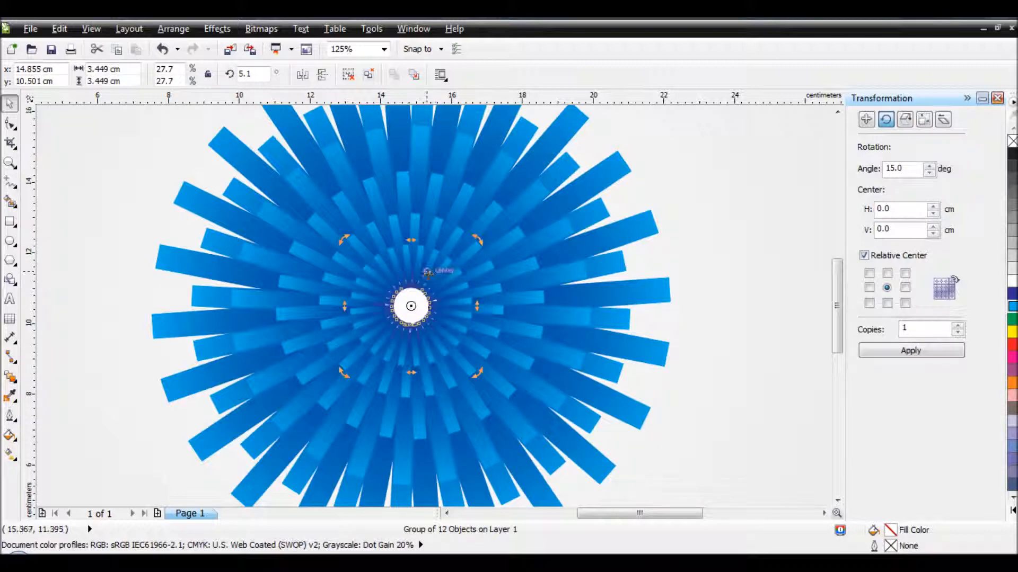
scroll(428, 274, up, 1)
drag(524, 212, 529, 212)
scroll(478, 232, up, 2)
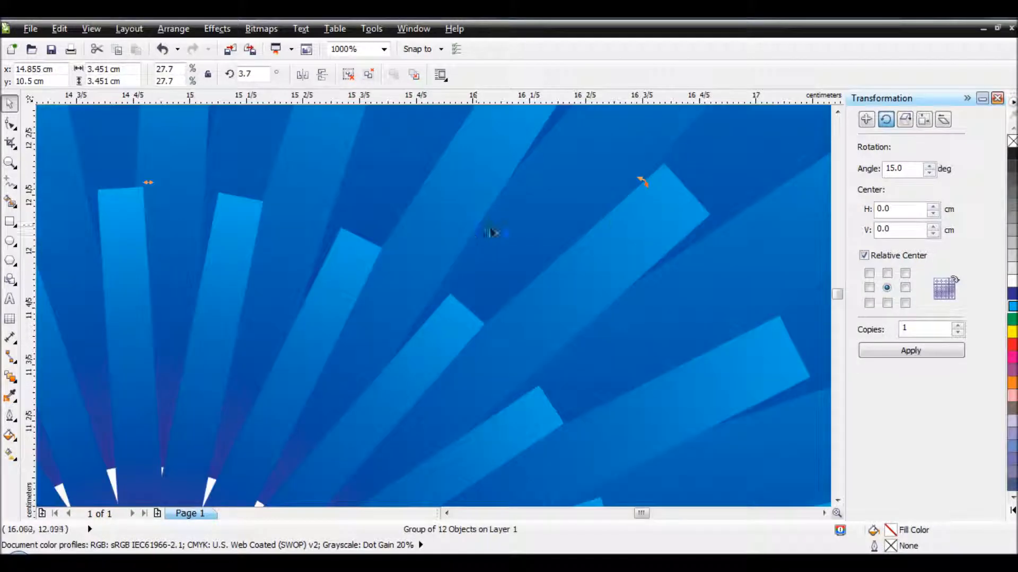
drag(640, 184, 638, 177)
scroll(380, 257, down, 2)
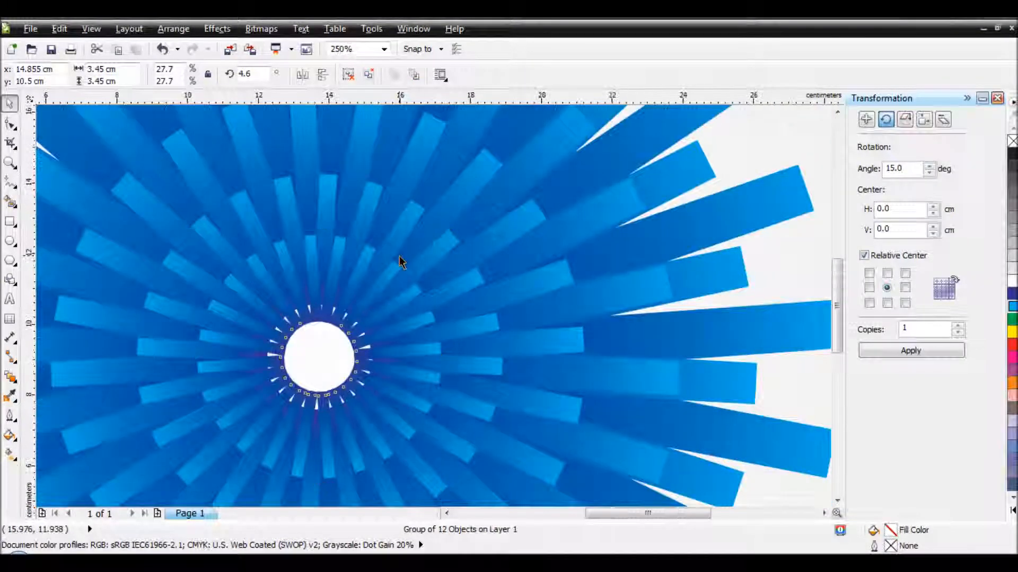
scroll(401, 263, down, 2)
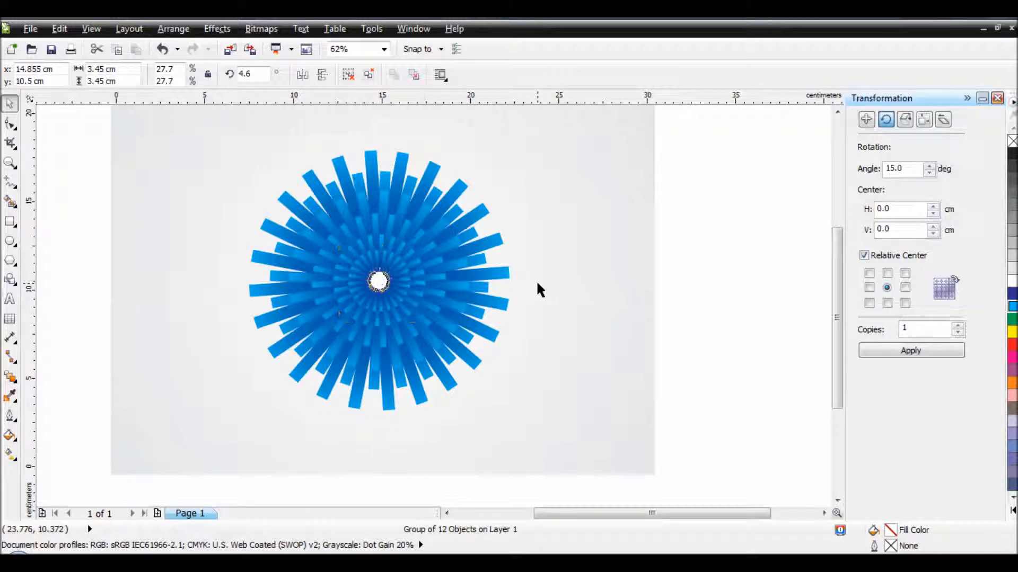
click(536, 280)
scroll(341, 227, up, 1)
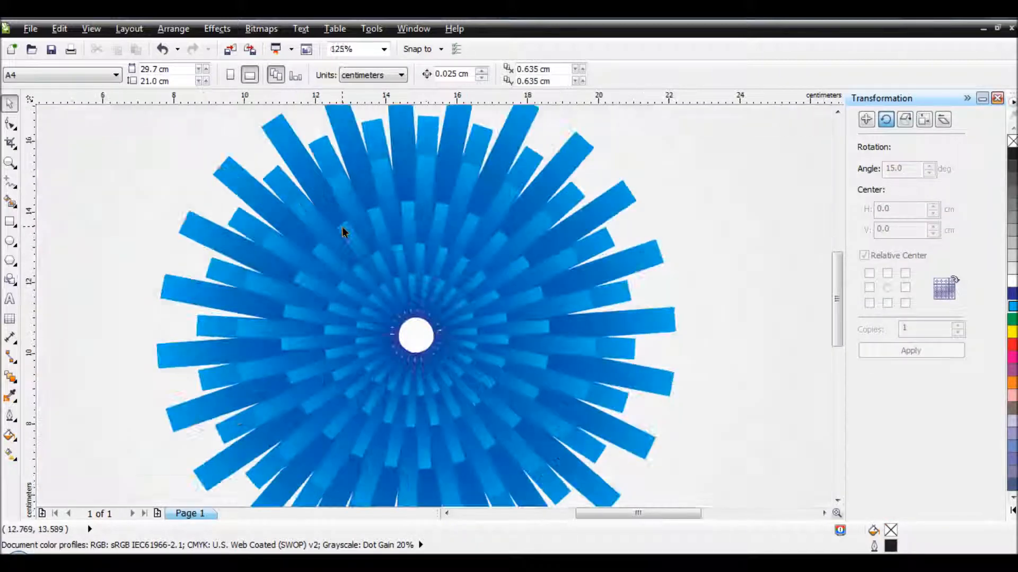
scroll(342, 227, up, 1)
scroll(412, 230, down, 3)
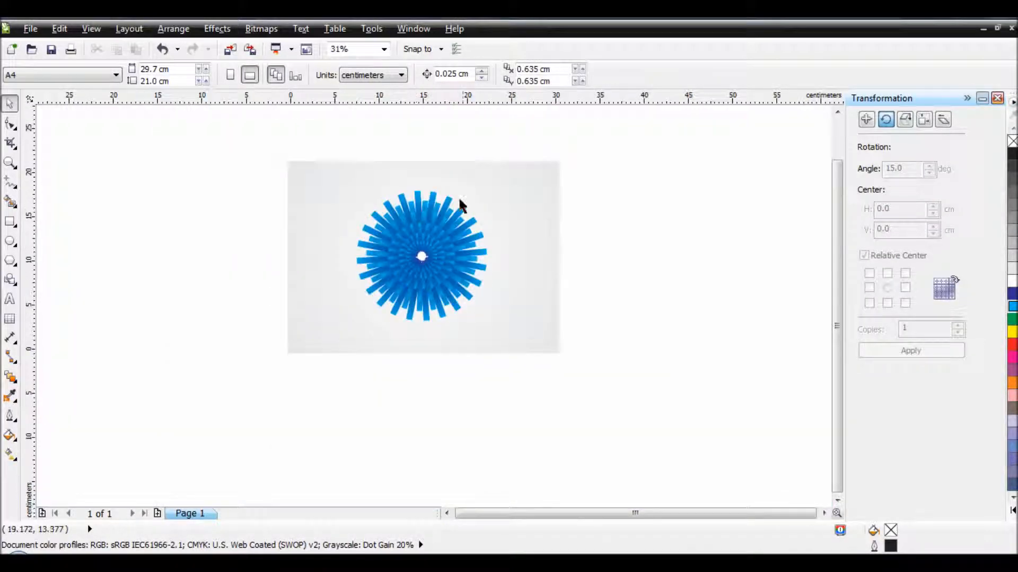
scroll(405, 212, up, 1)
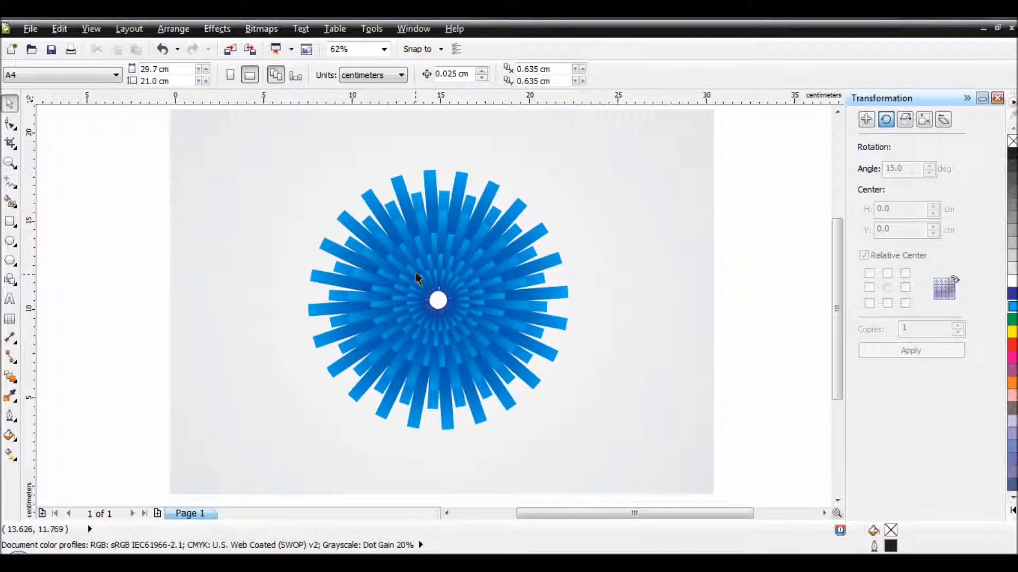
scroll(438, 267, up, 1)
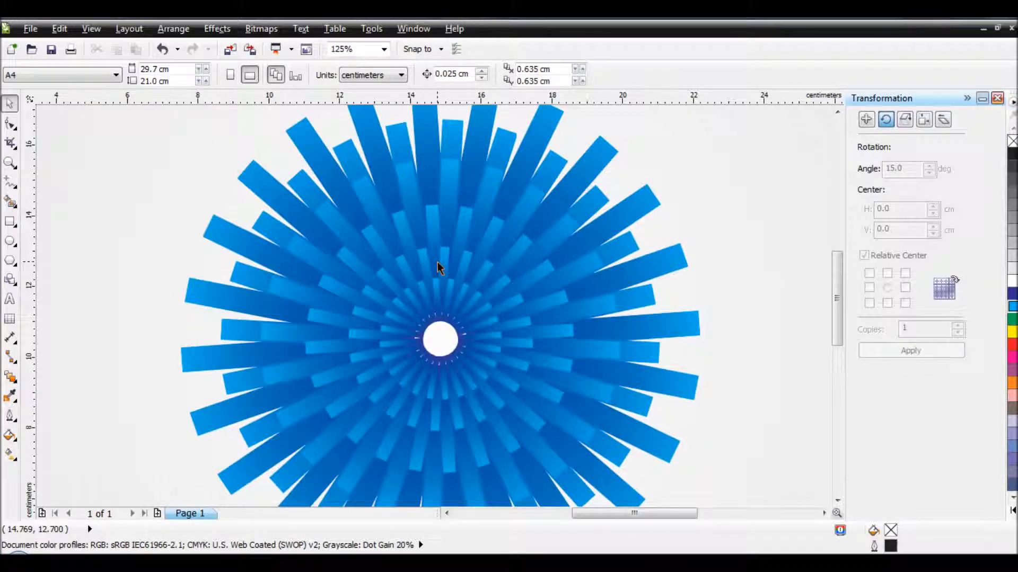